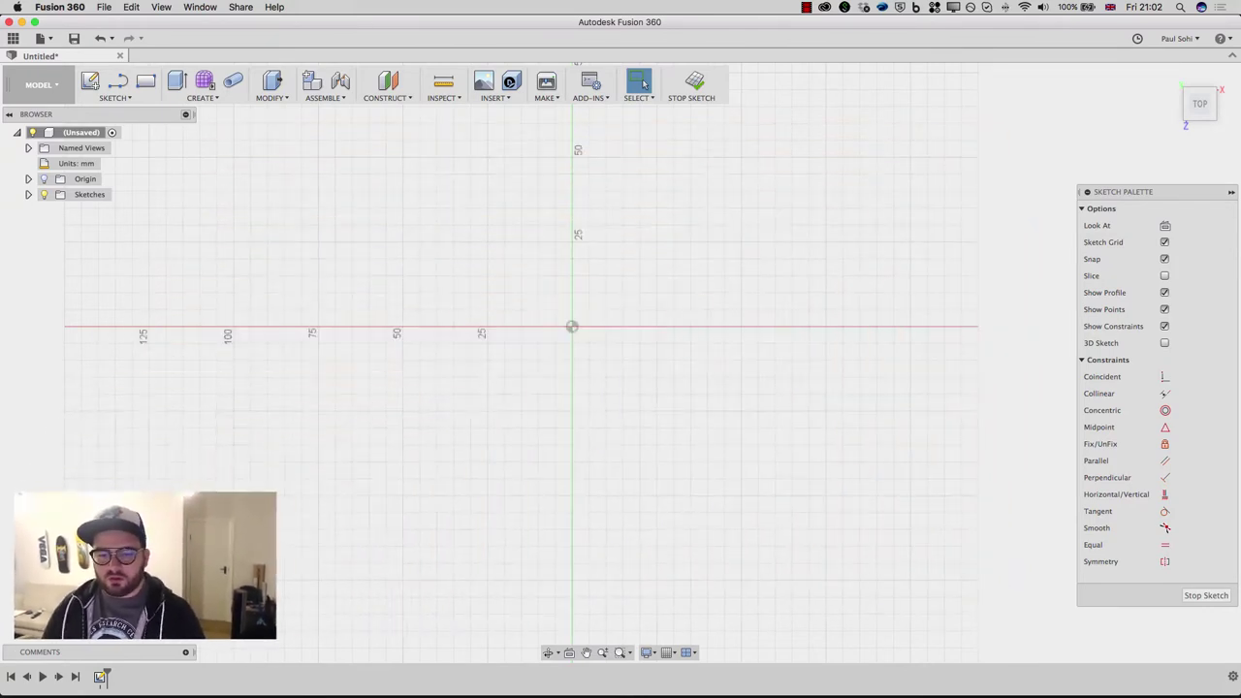
Finish the empty sketch and delete it from the timeline
click(1207, 595)
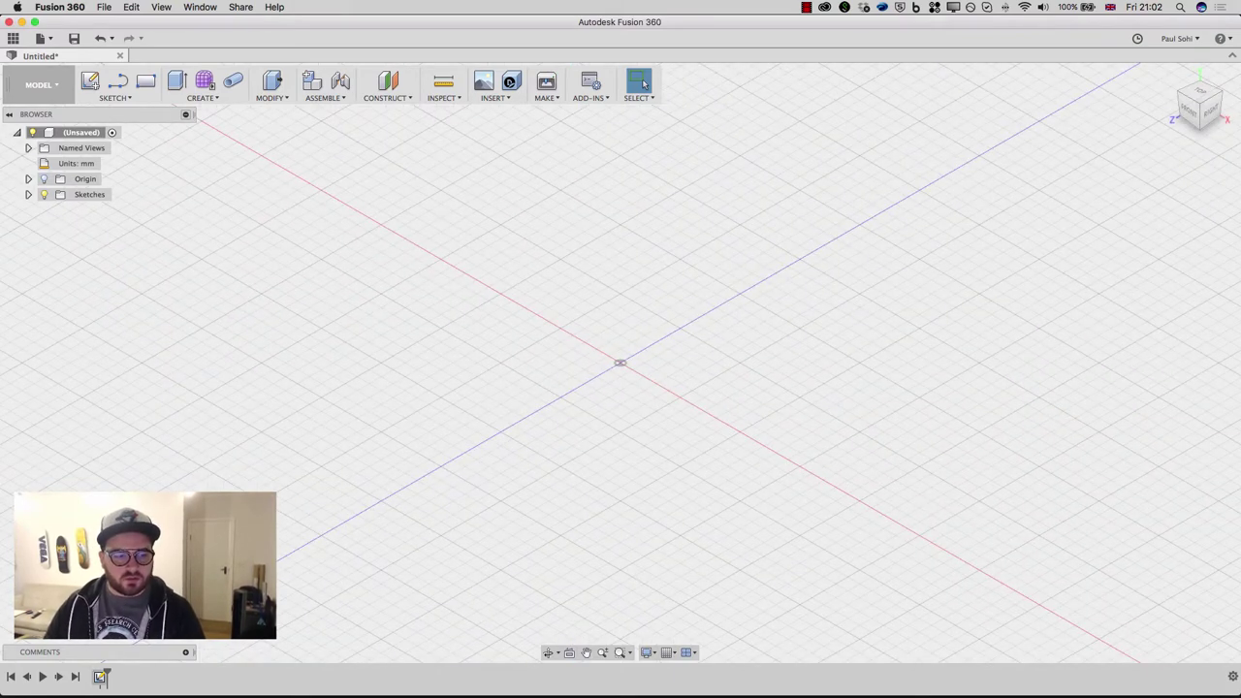
right_click(100, 676)
click(101, 675)
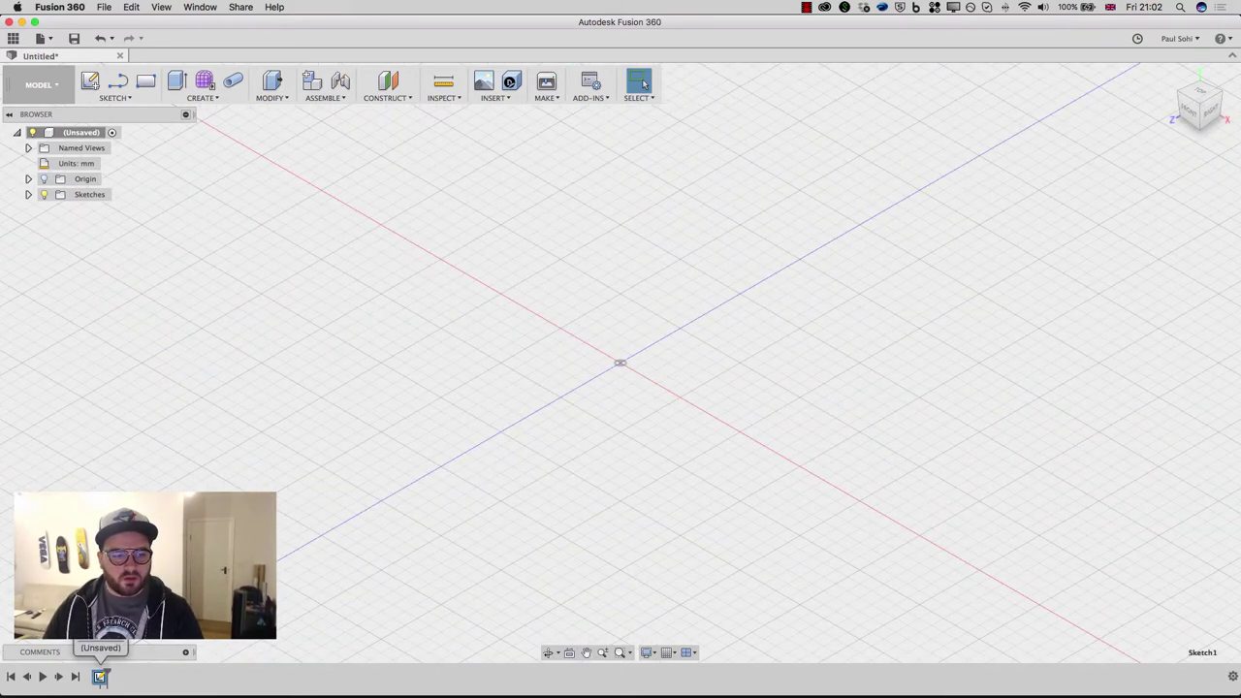
right_click(101, 675)
key(Delete)
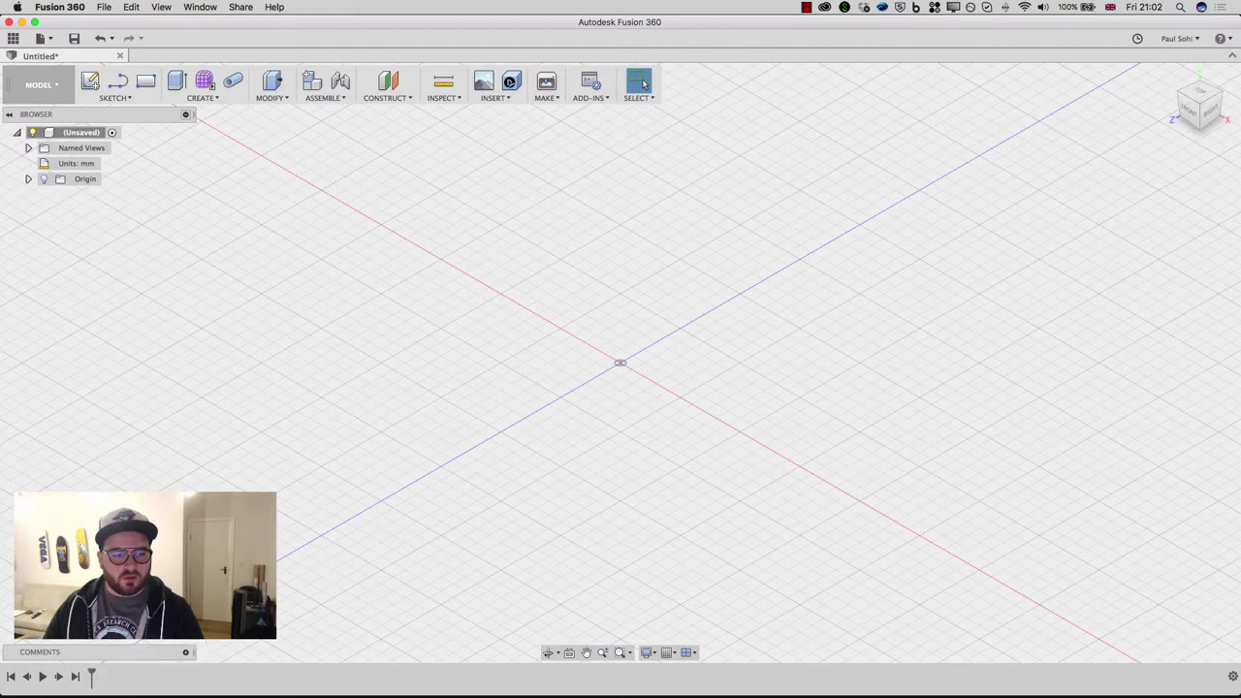
Start a new sketch on the horizontal ground plane
click(115, 98)
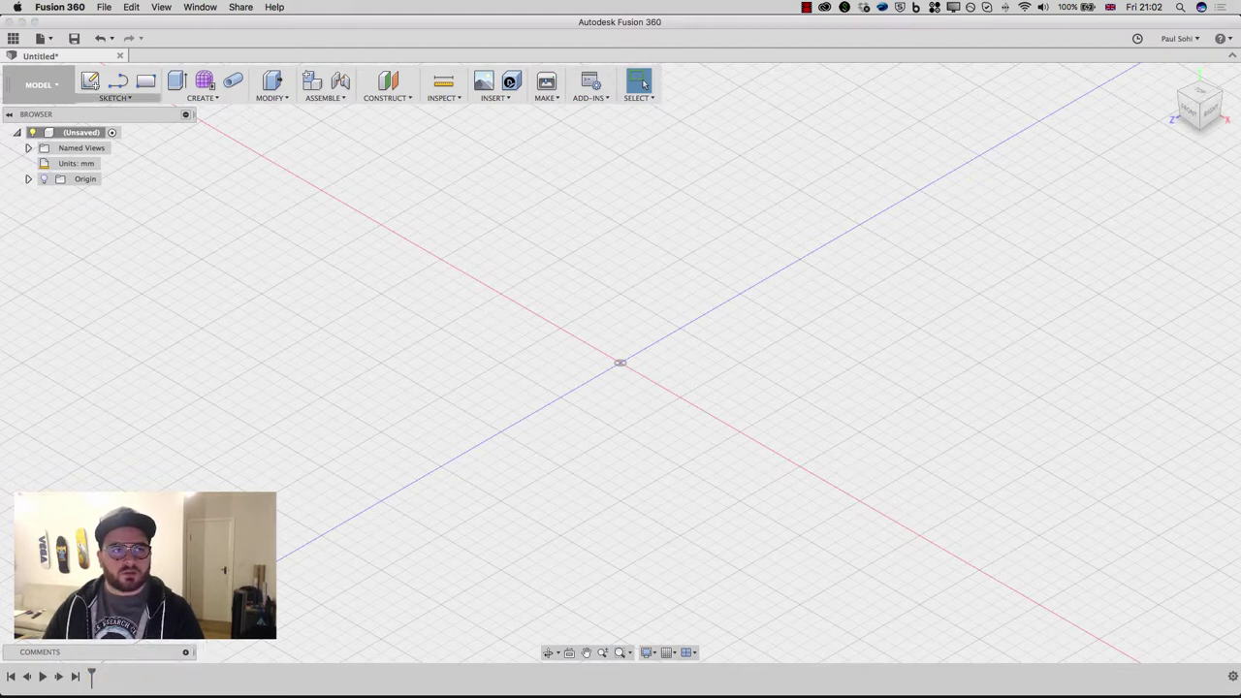
click(117, 110)
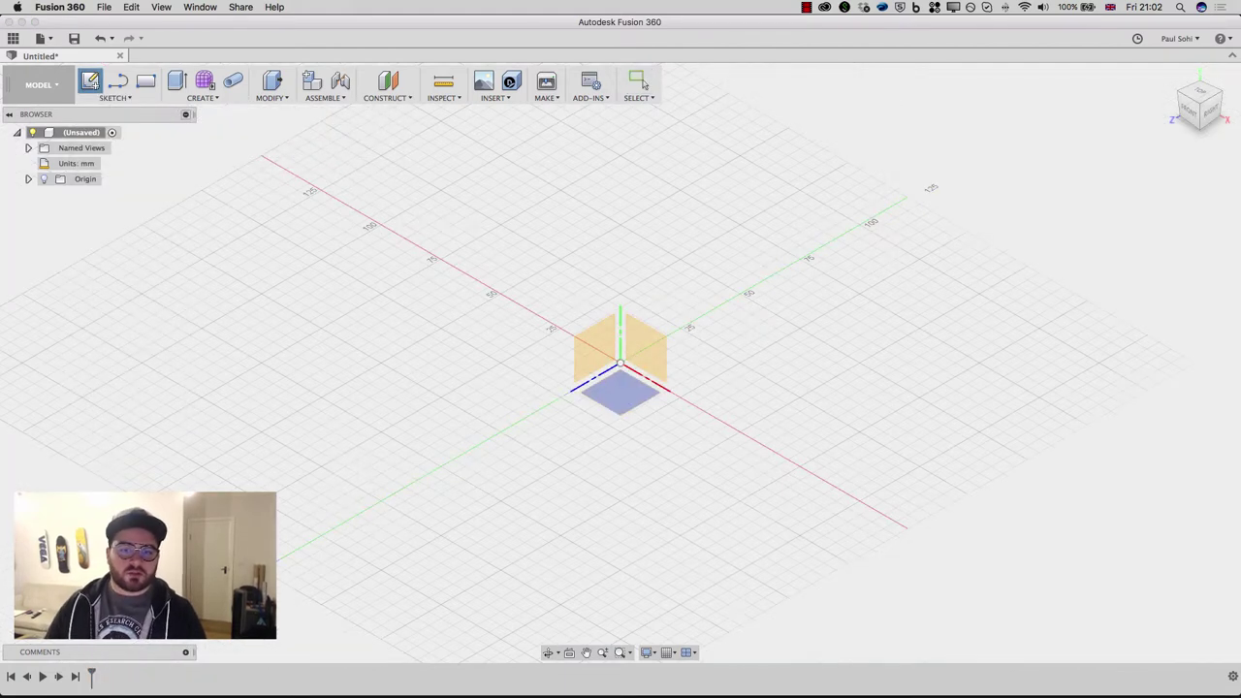
click(621, 393)
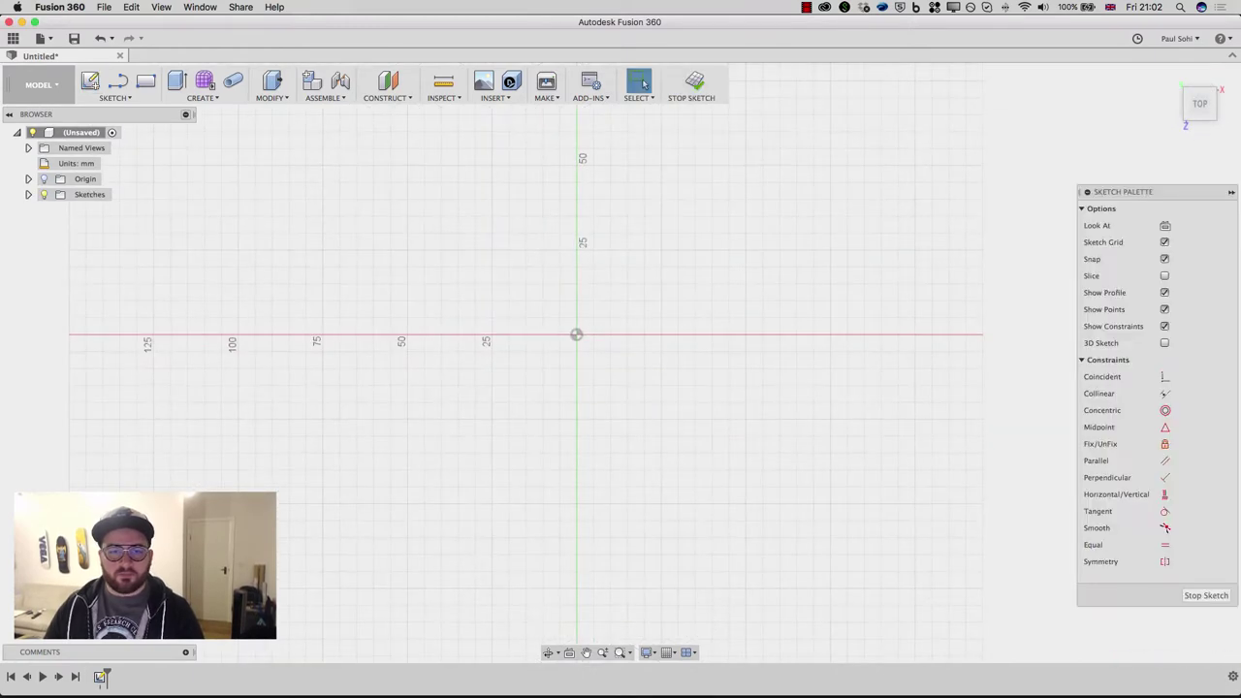
click(114, 97)
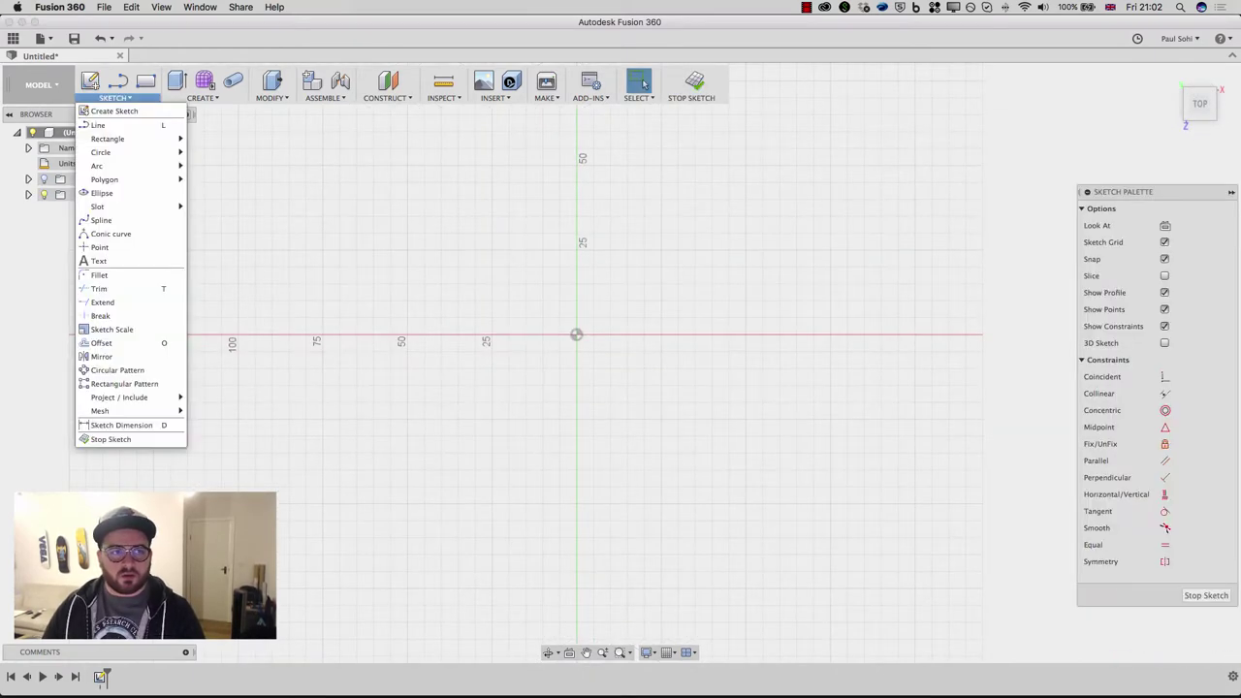
Draw a two-point rectangle with its first corner at the origin
mouse_move(108, 138)
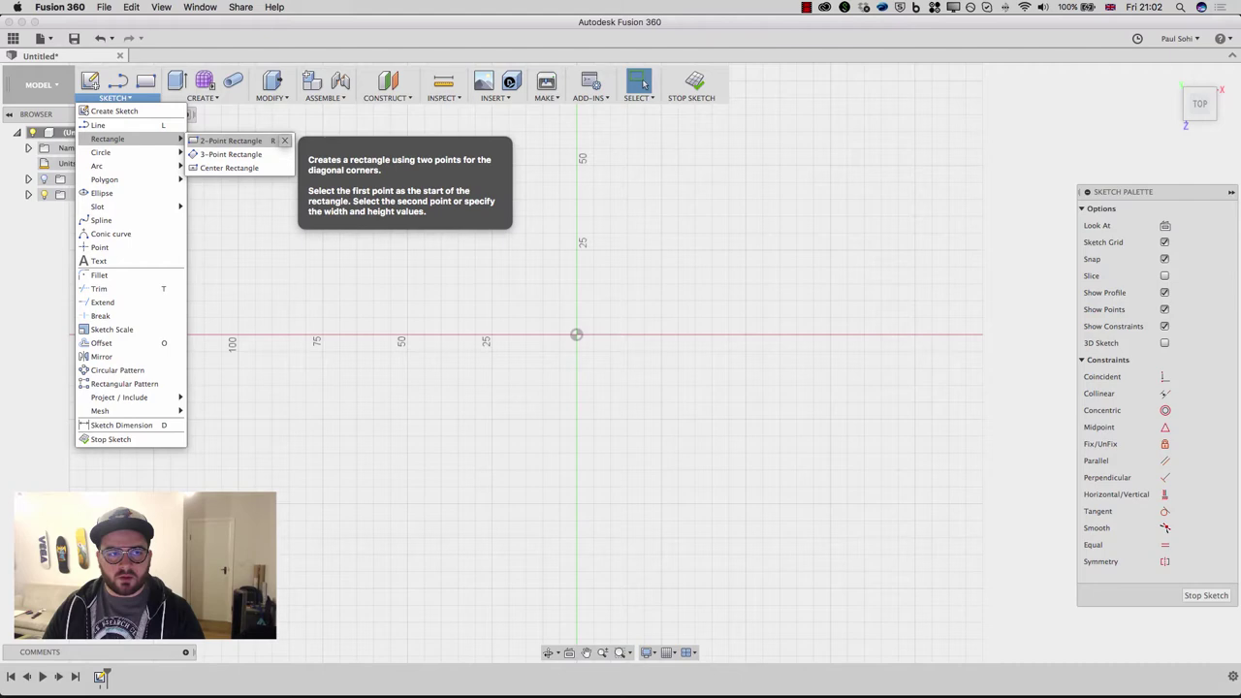
click(229, 141)
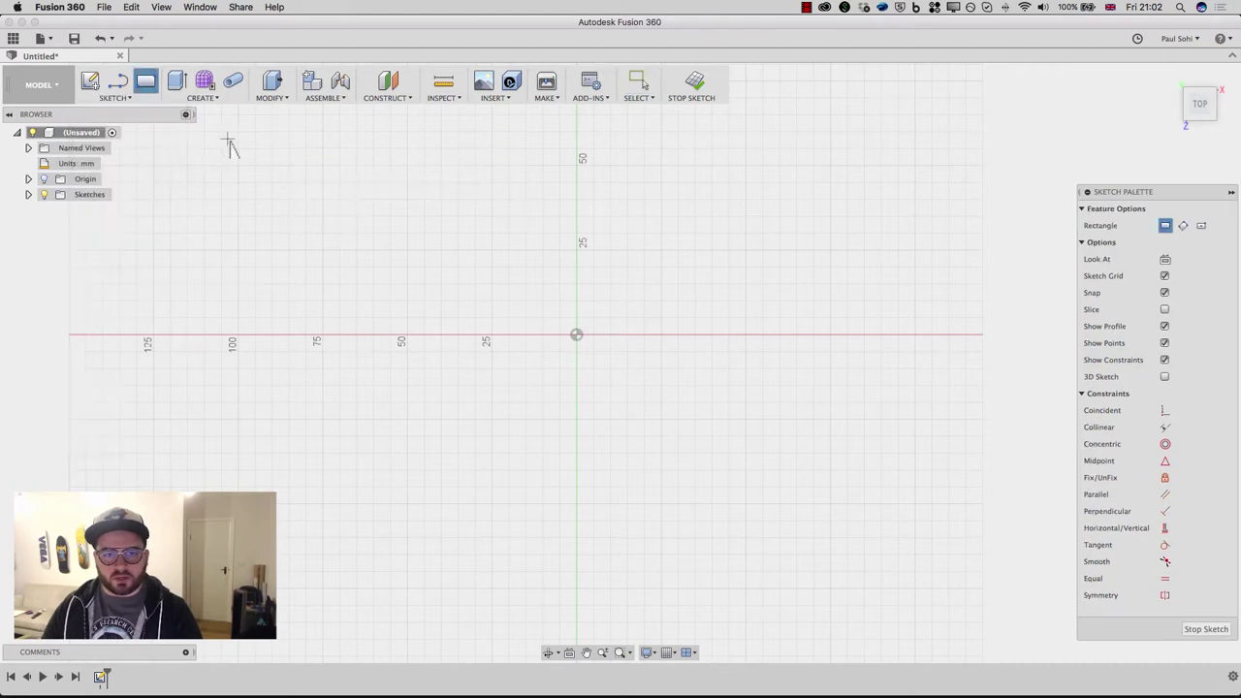
click(576, 335)
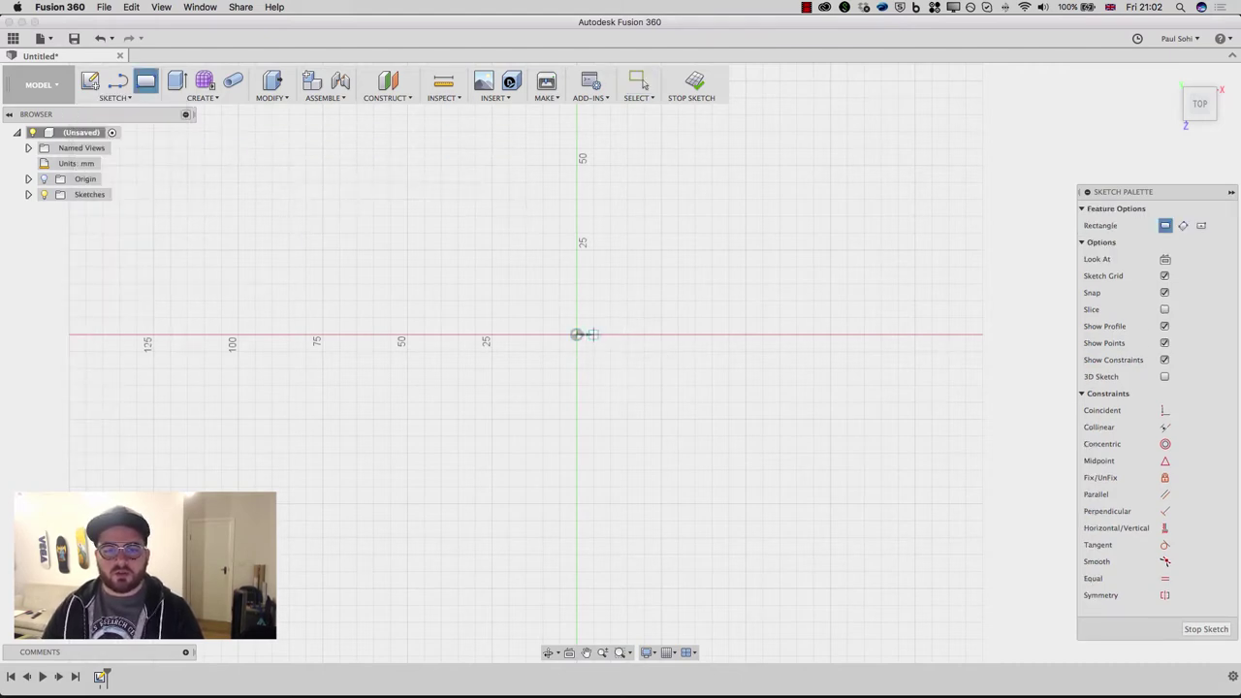
click(804, 266)
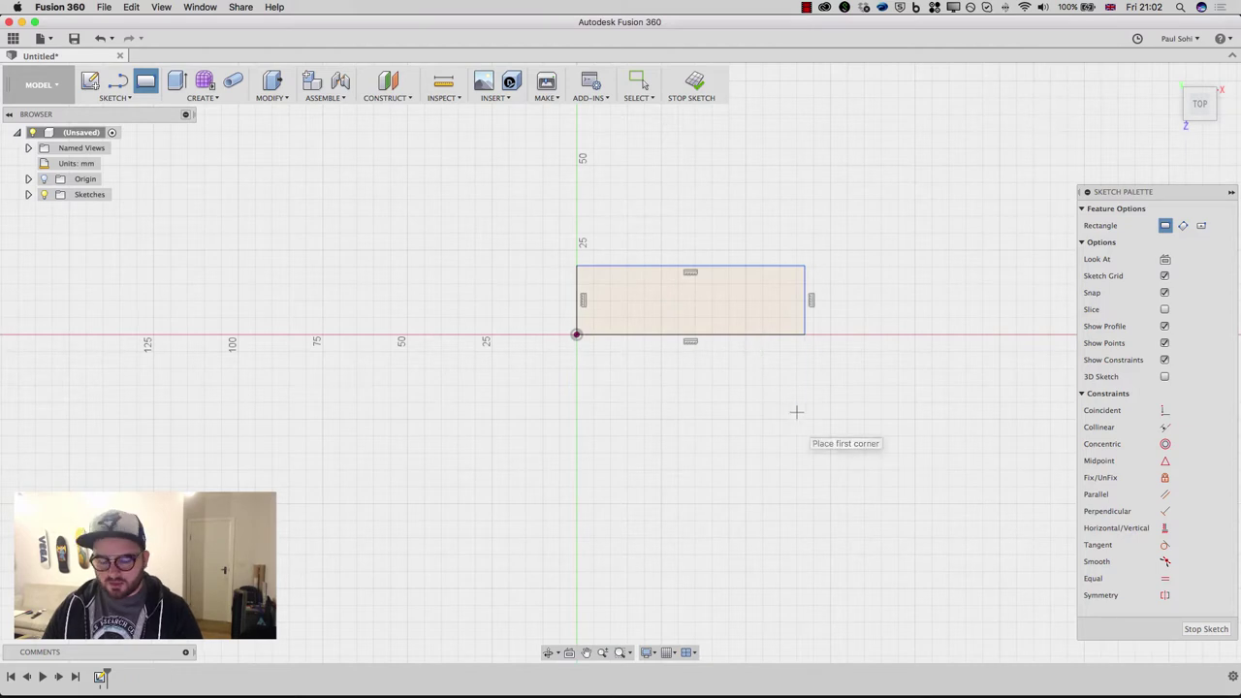
click(642, 82)
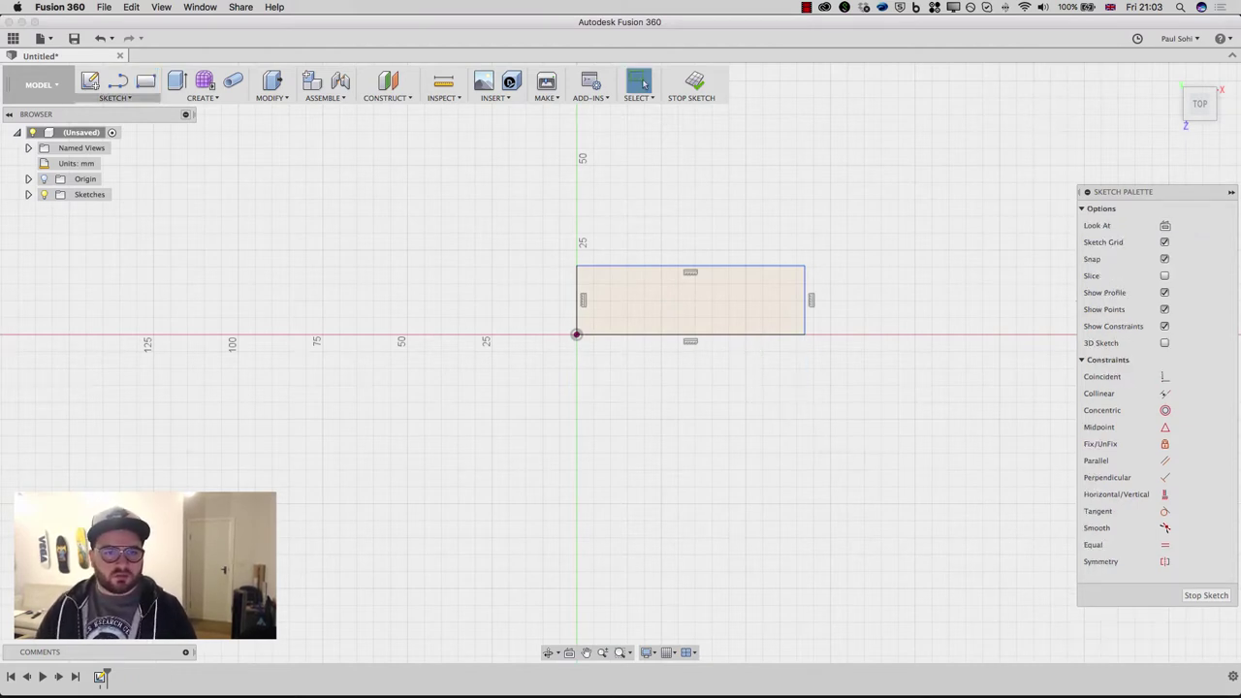
Dimension the rectangle to 85 mm wide and 20 mm tall
click(113, 98)
mouse_move(145, 206)
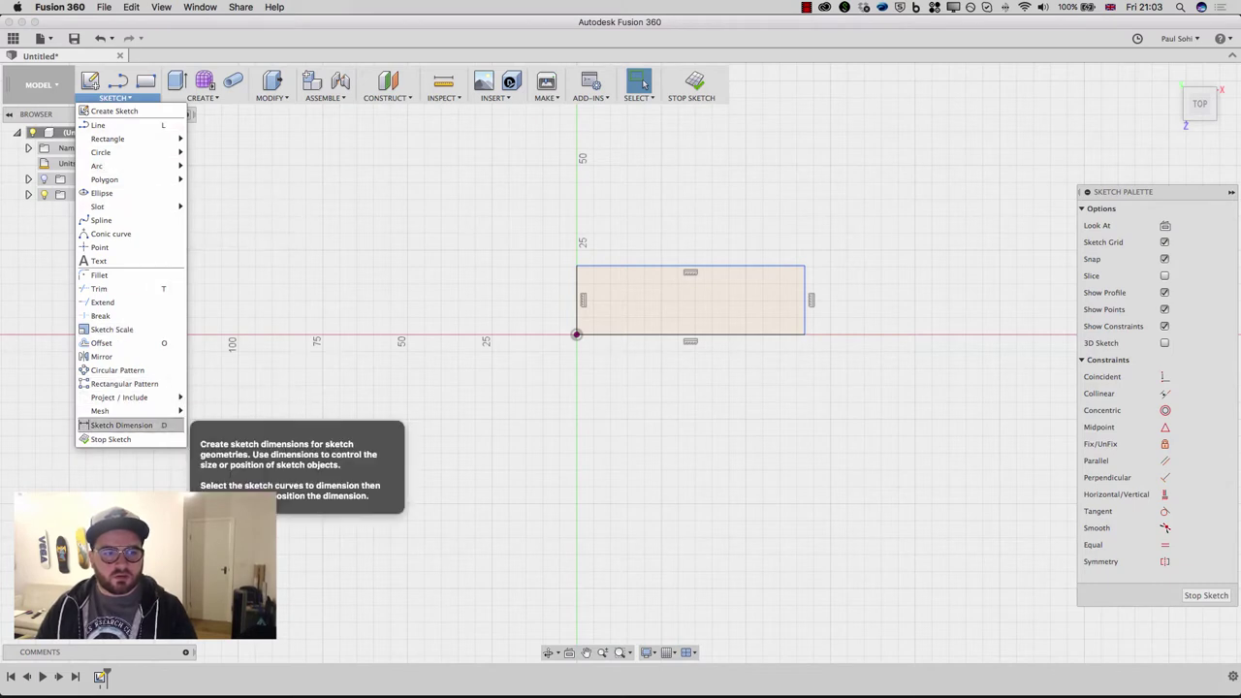
click(170, 427)
click(654, 335)
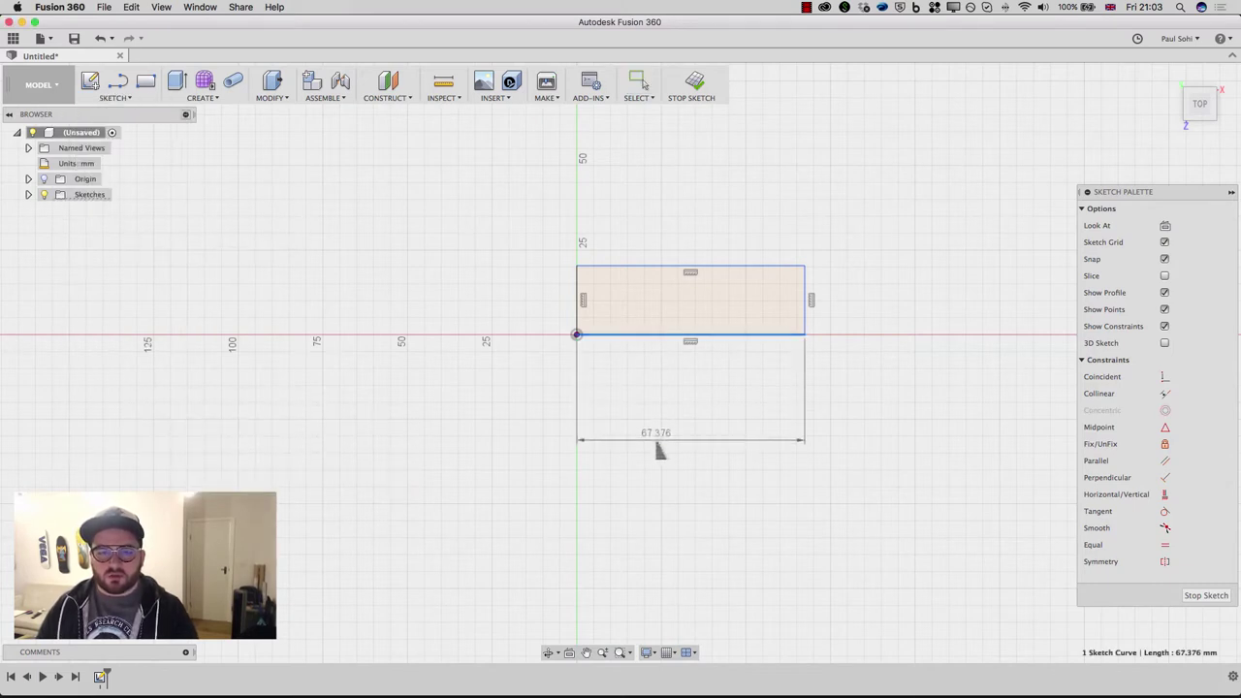
click(660, 444)
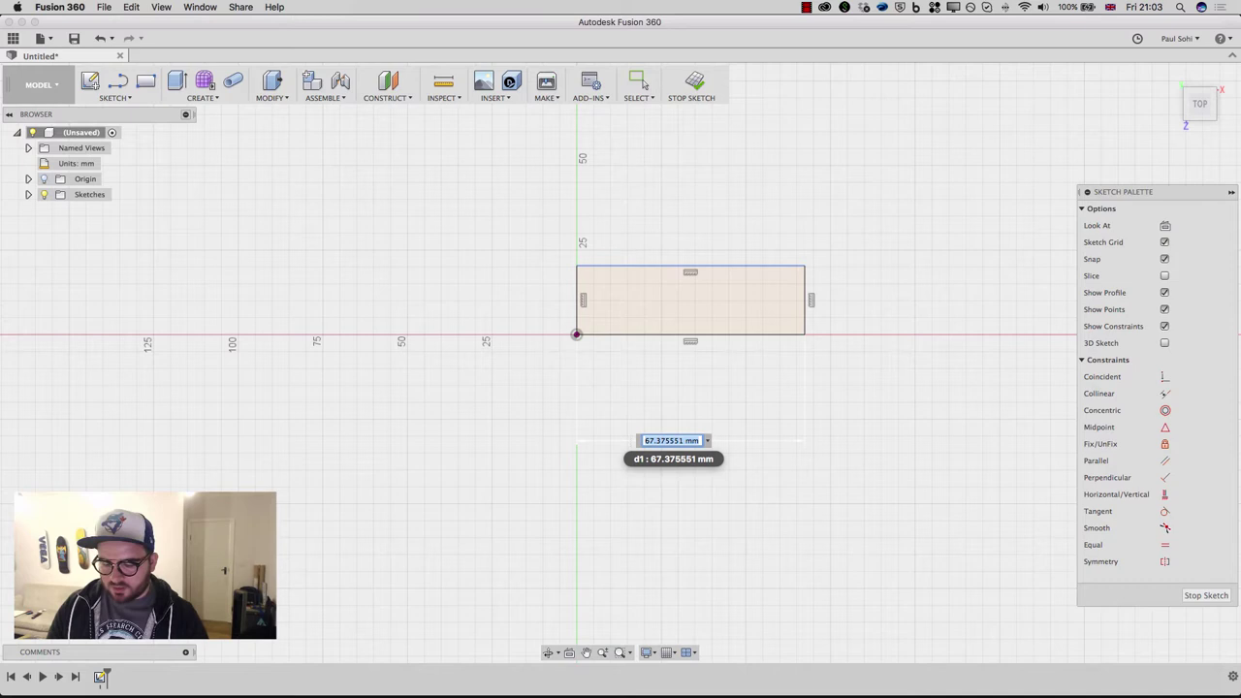
text(85)
key(Return)
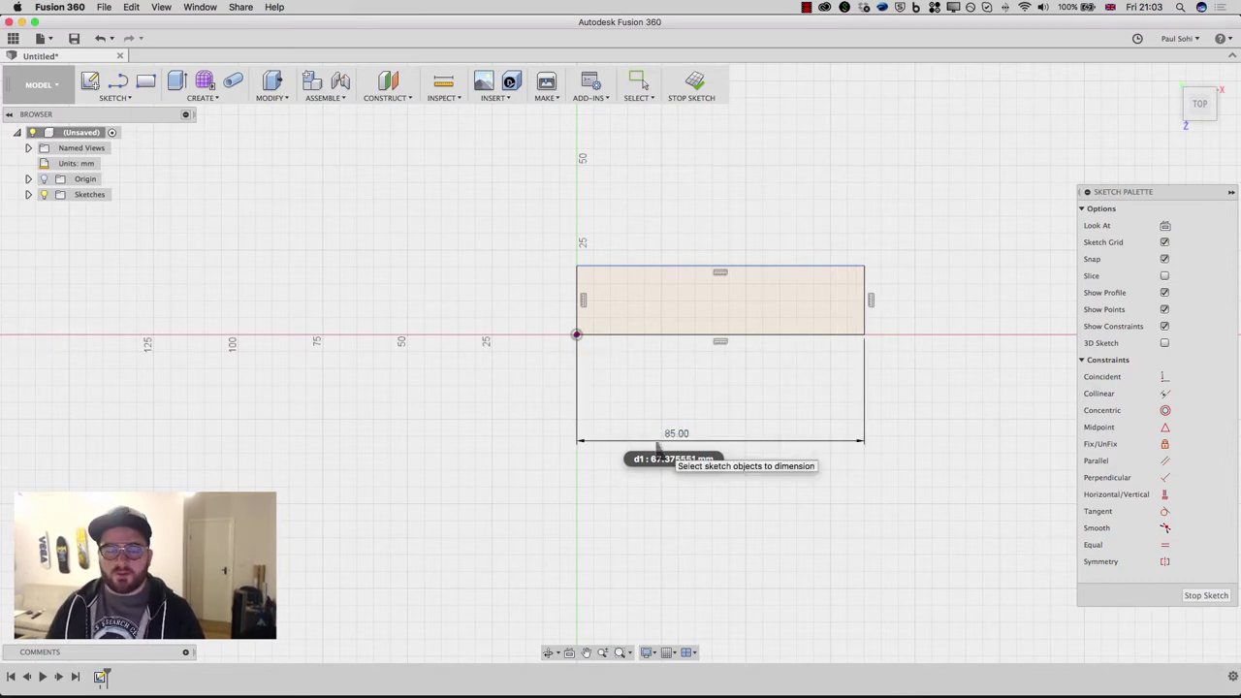
click(580, 303)
click(547, 296)
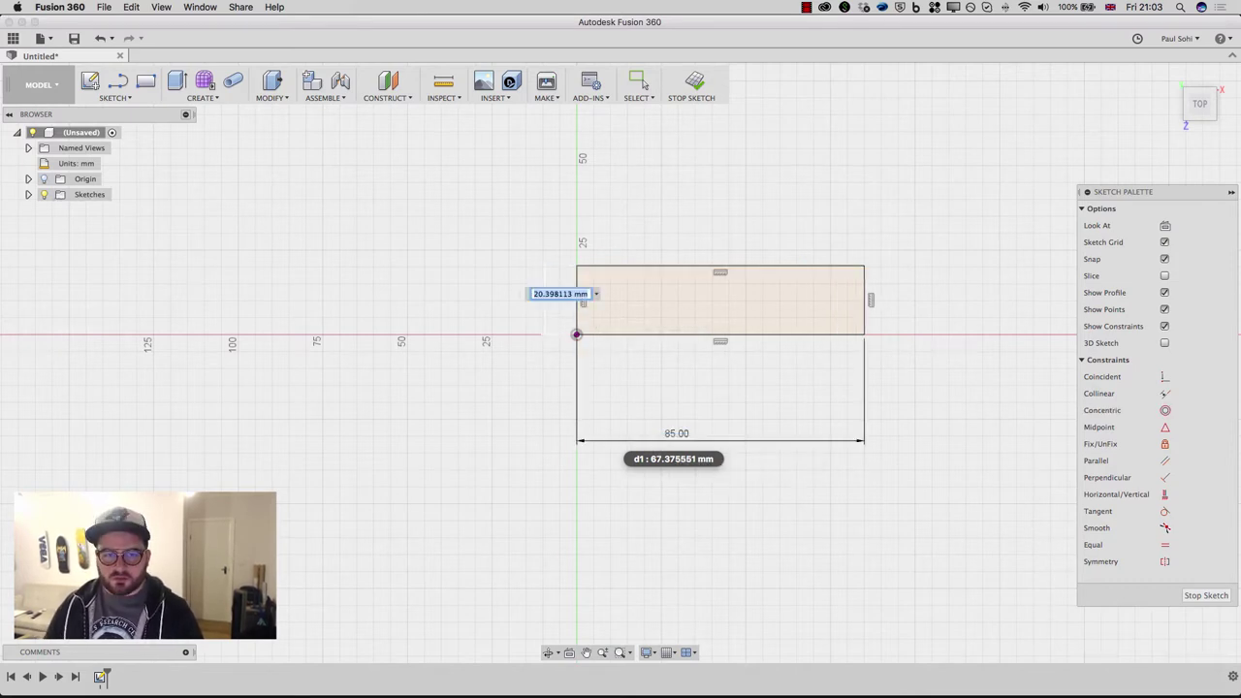
text(20)
key(Return)
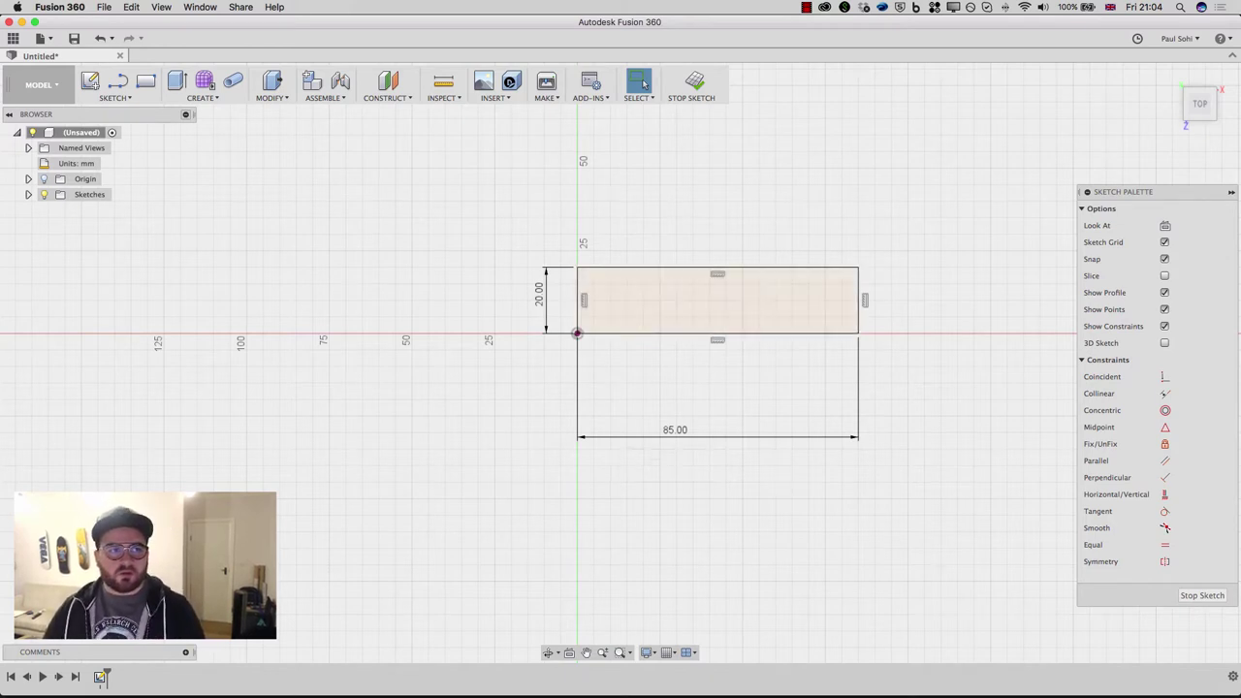
Offset the rectangle outline outward by 1.5 mm
click(115, 98)
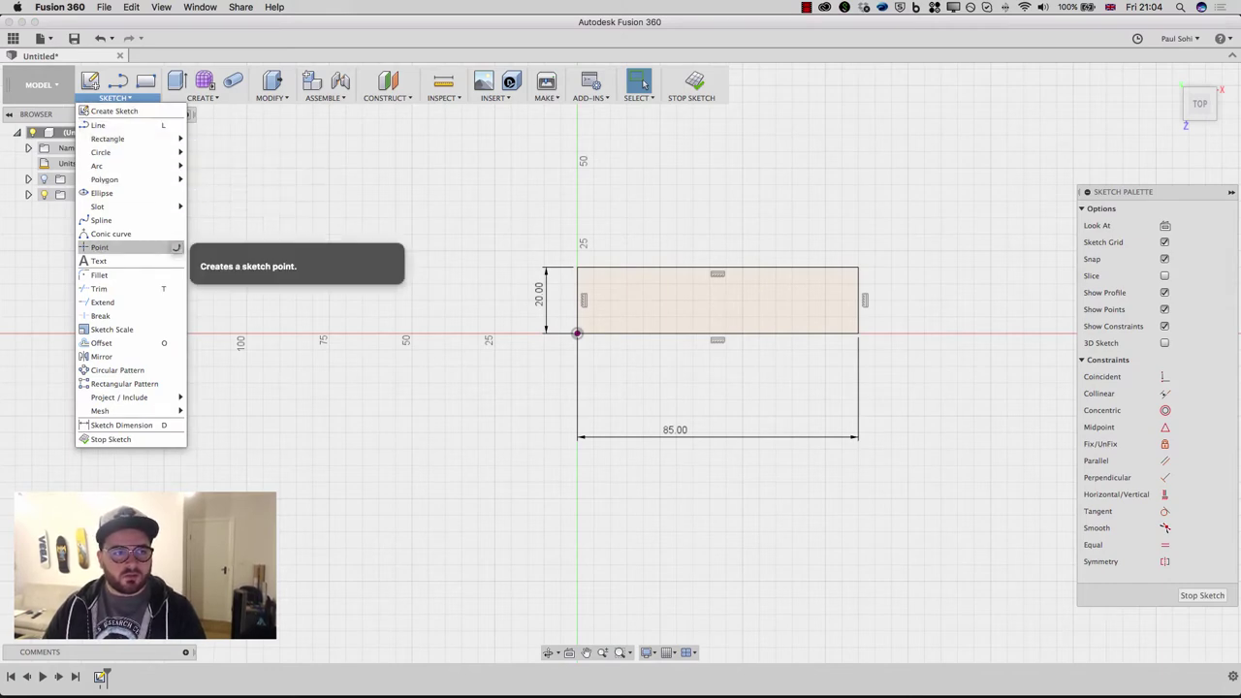
click(173, 344)
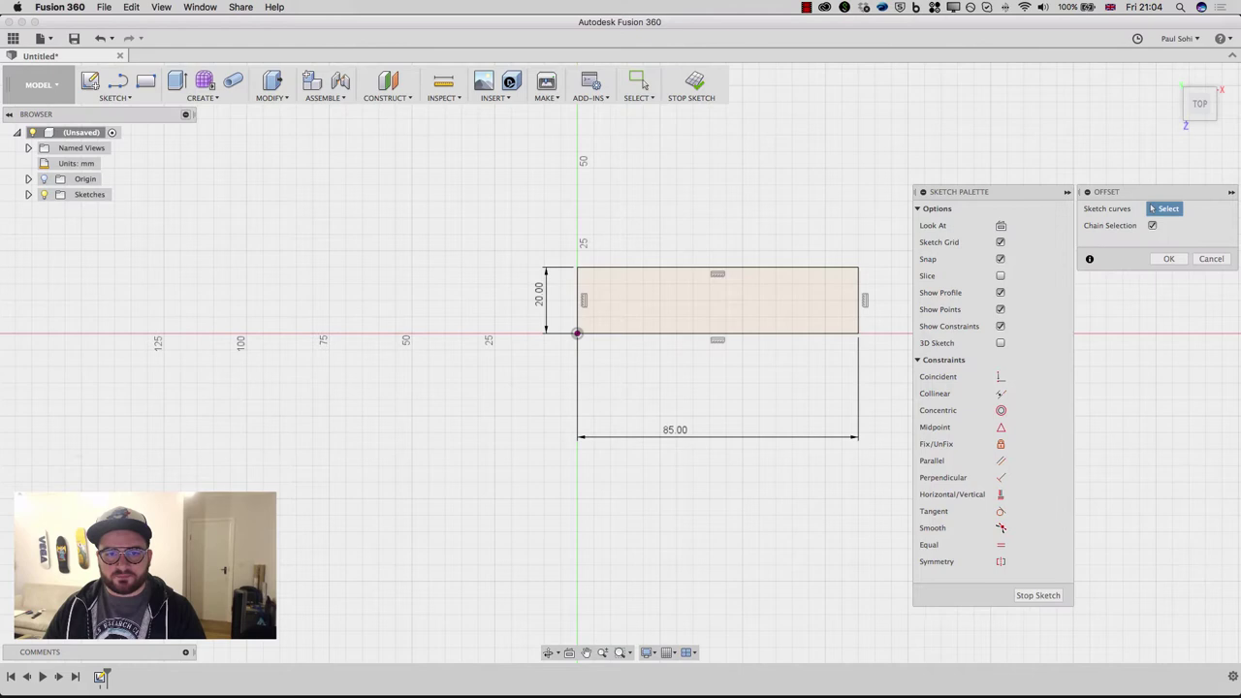
click(650, 268)
text(1.5)
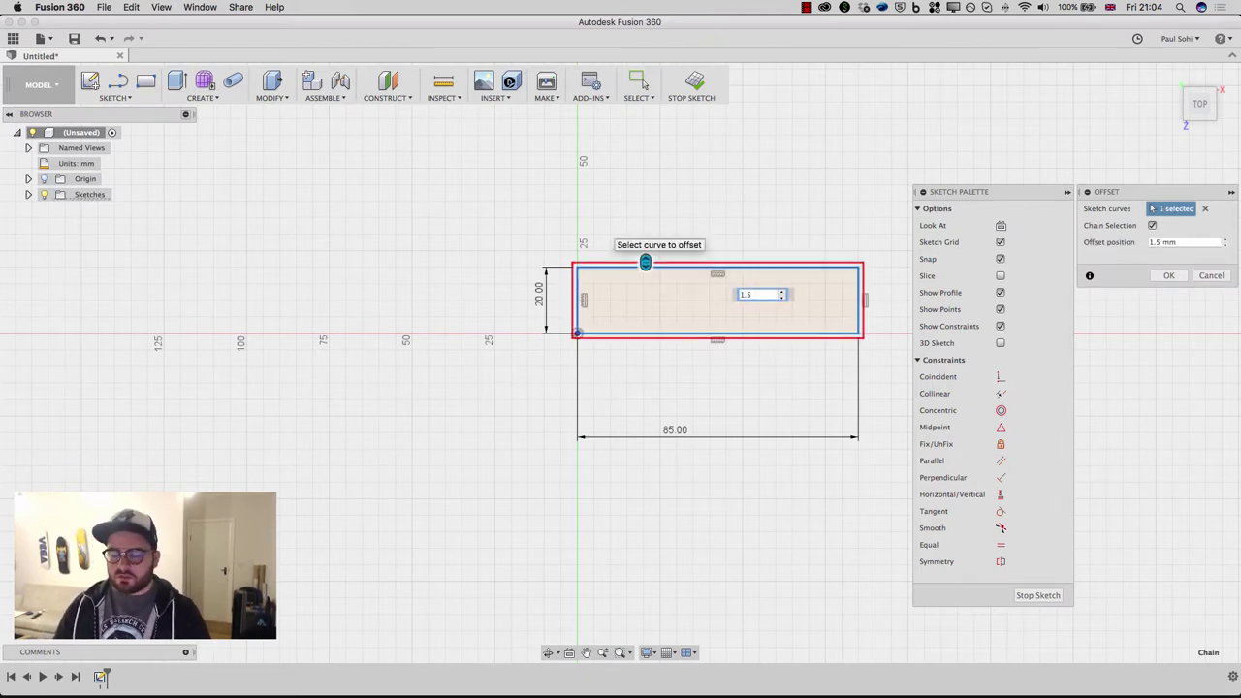
key(Return)
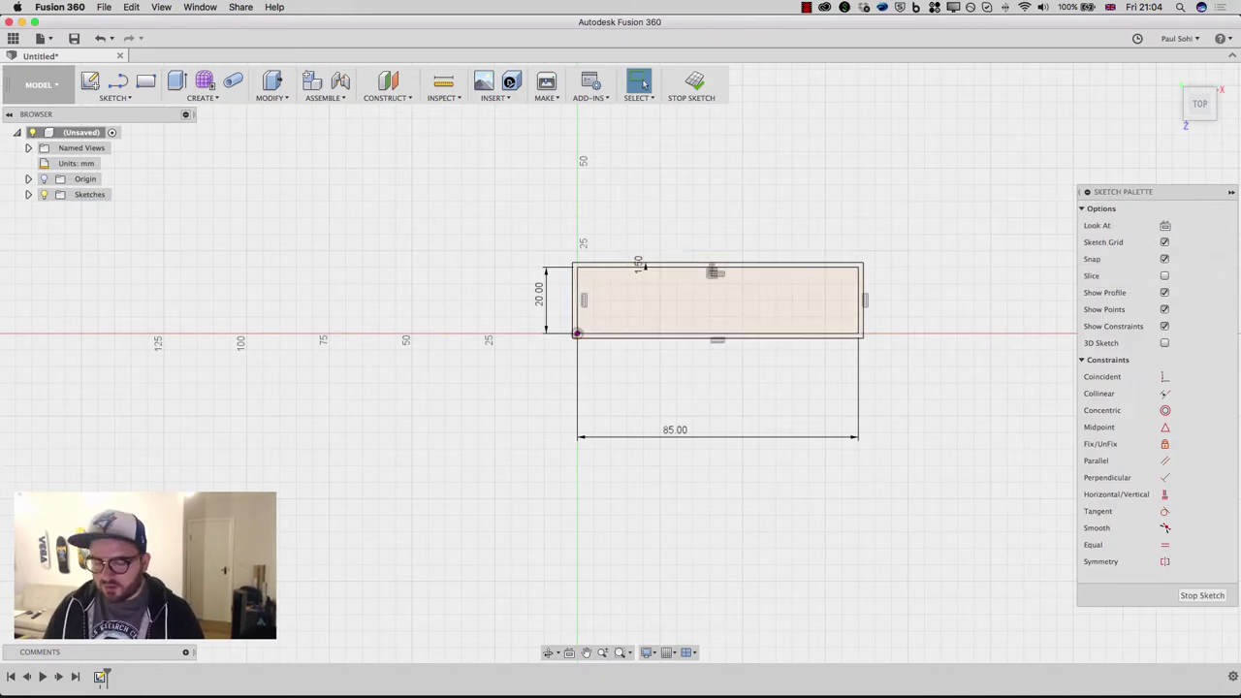
Offset the 1.5 mm outline a further 10 mm outward
key(o)
click(841, 264)
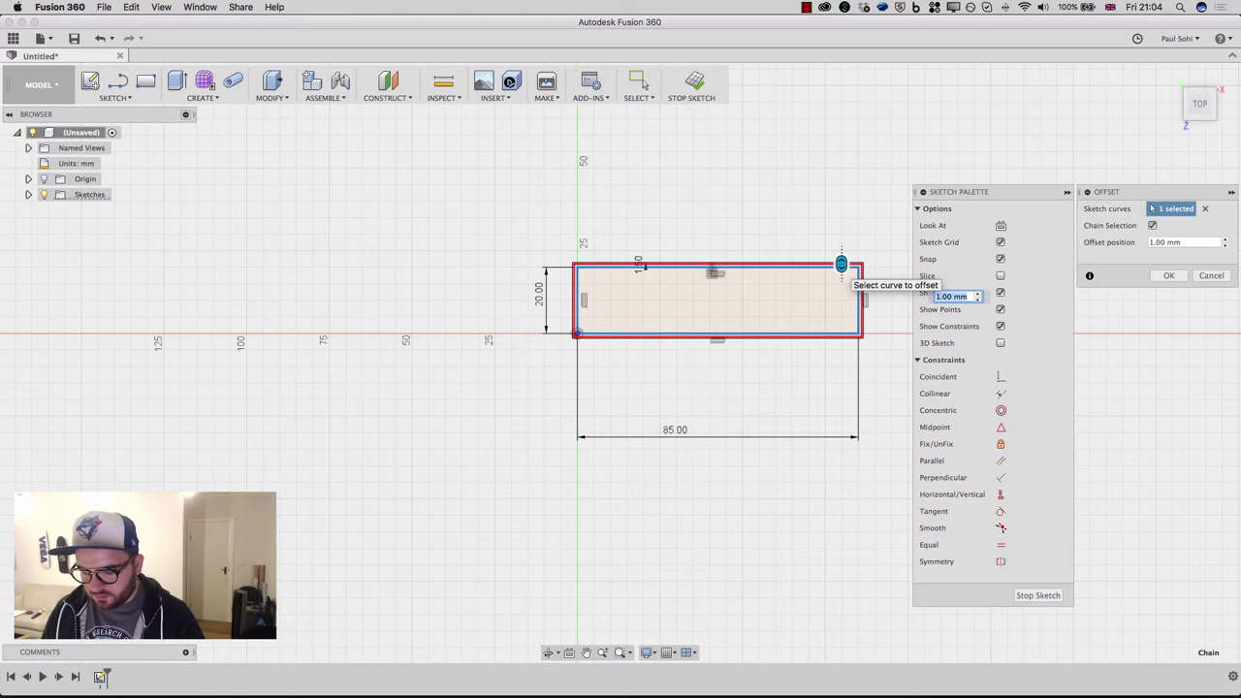
text(20)
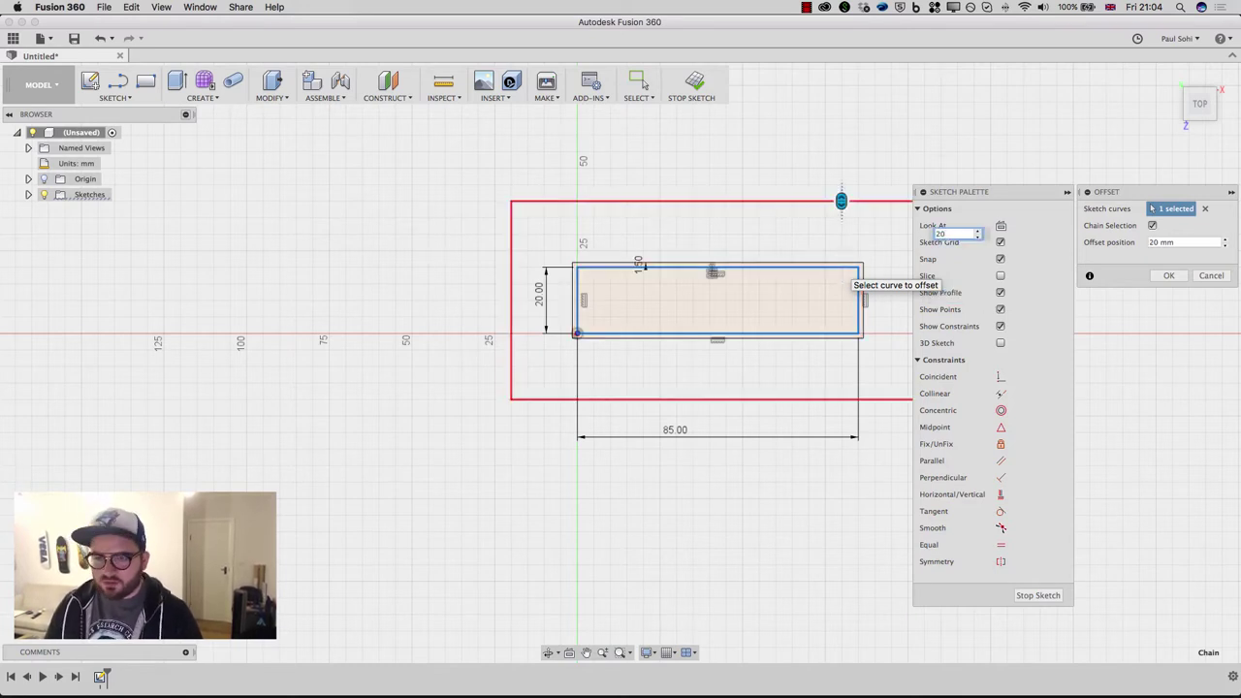
key(BackSpace)
key(BackSpace)
text(10)
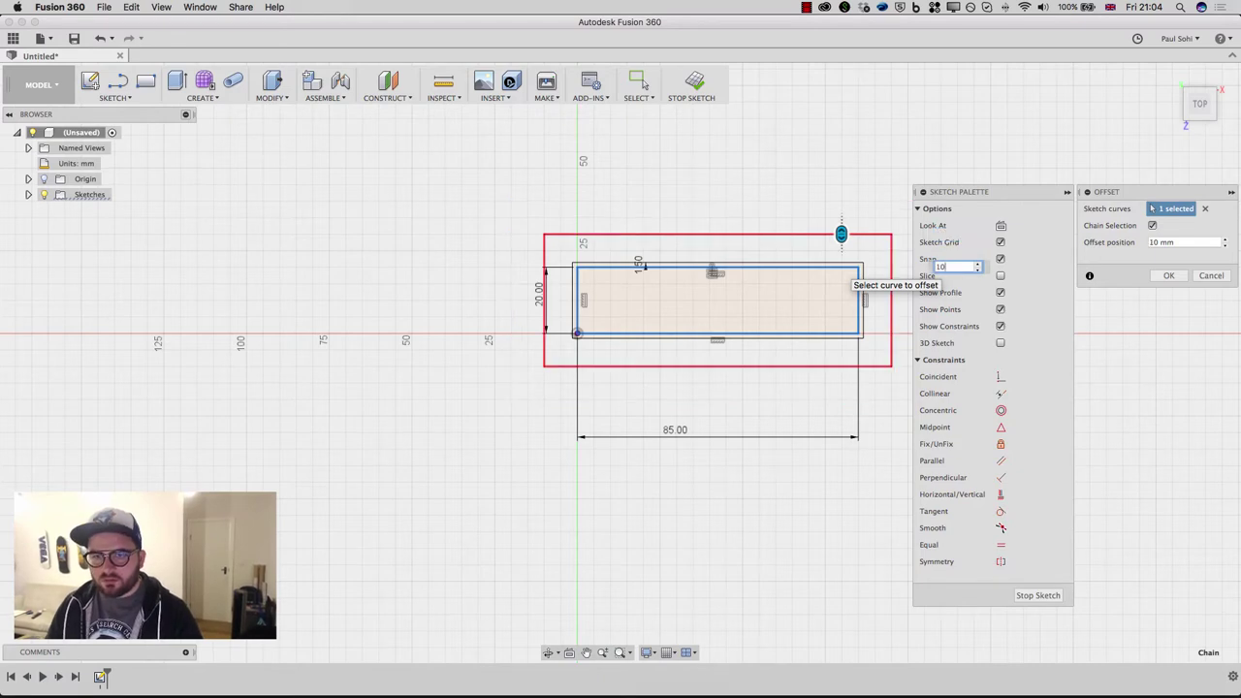
key(Return)
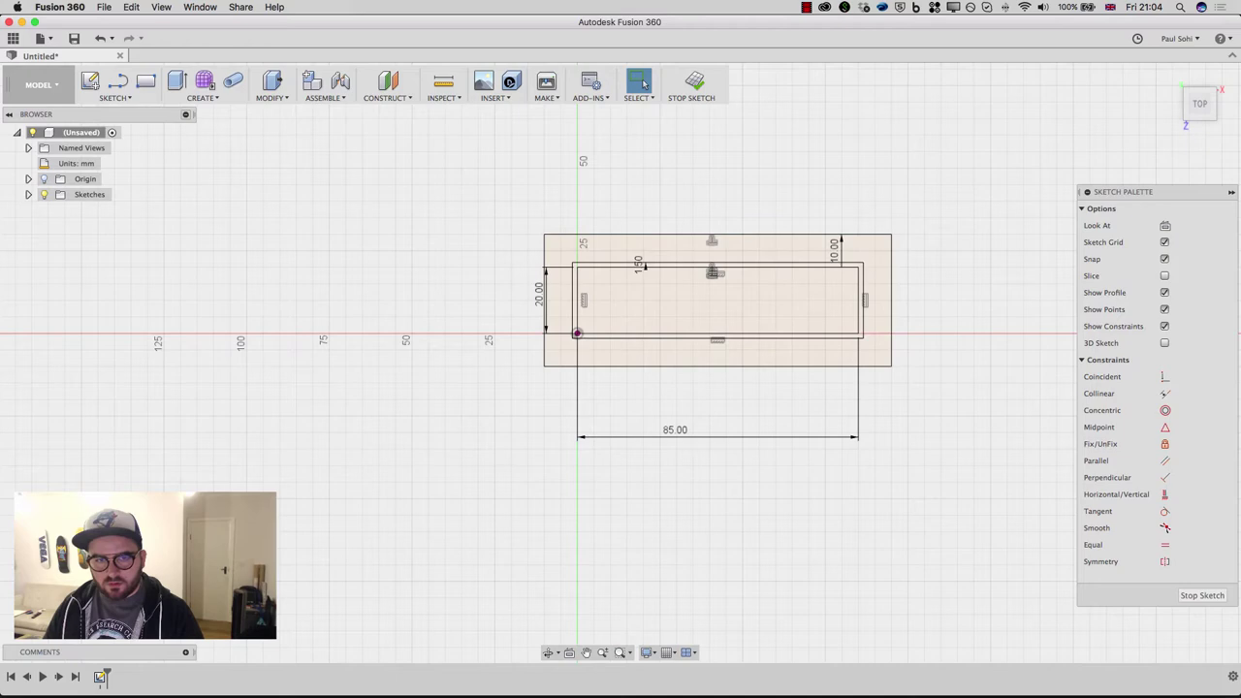
Attempt a 3 mm offset of the rectangle, then cancel the failed offset
key(o)
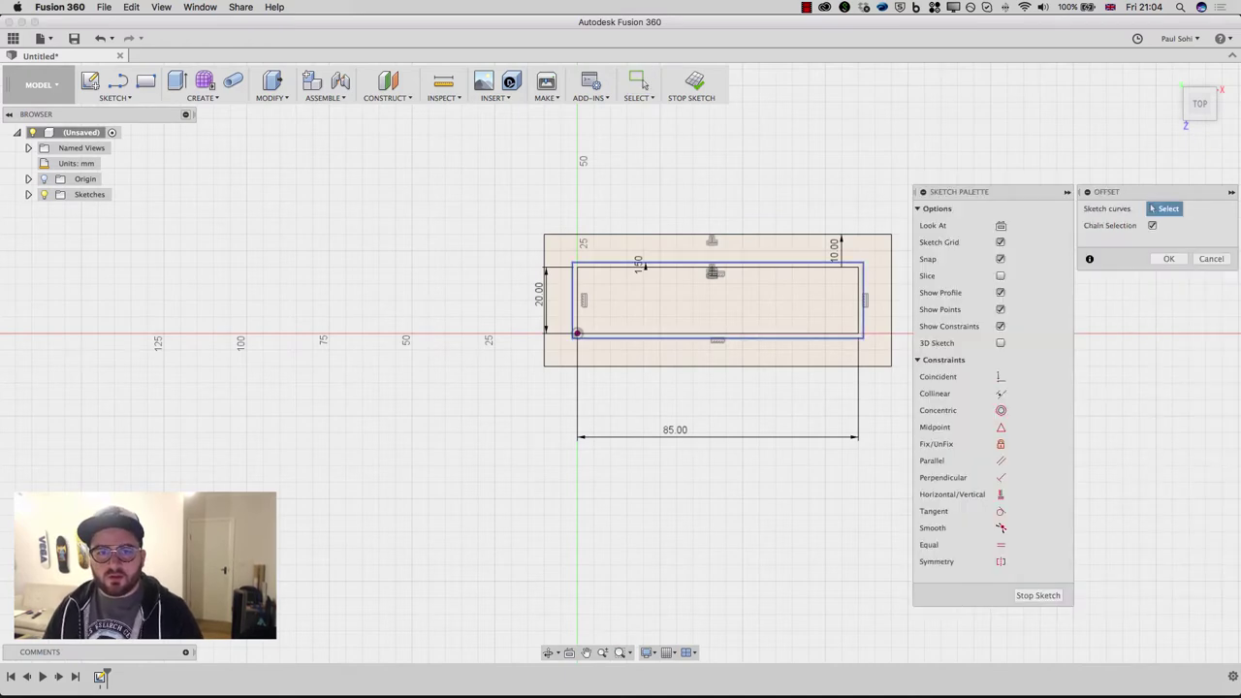
click(654, 260)
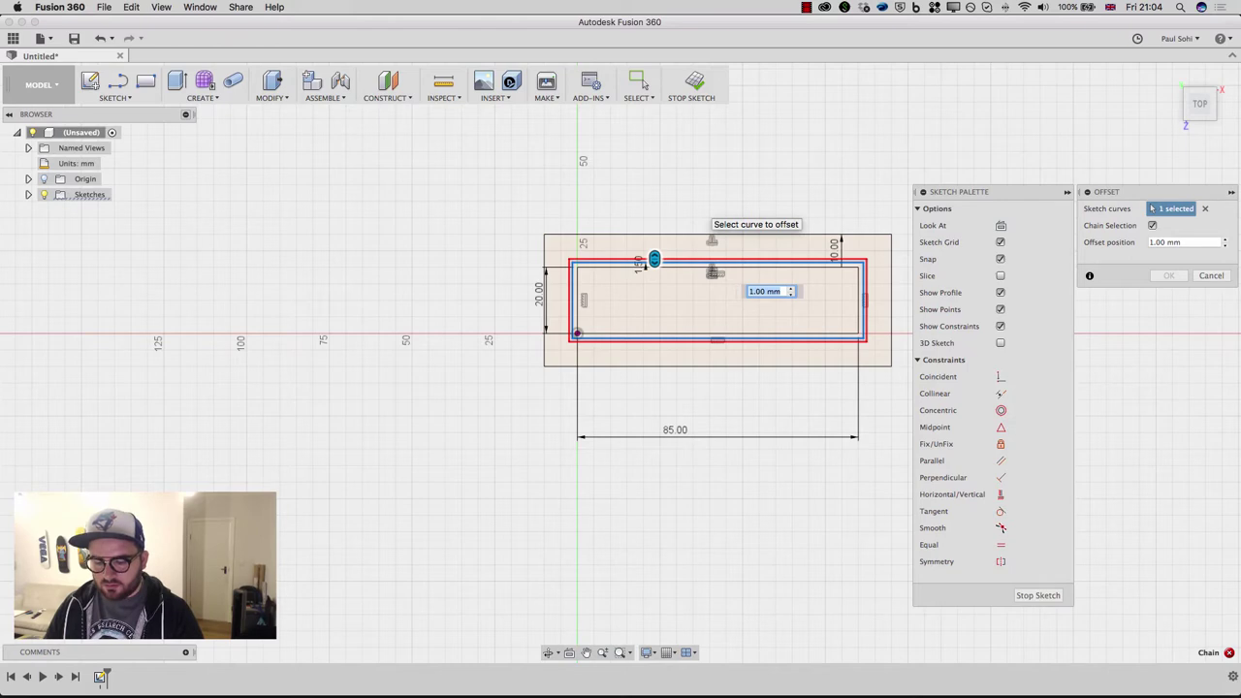
text(3)
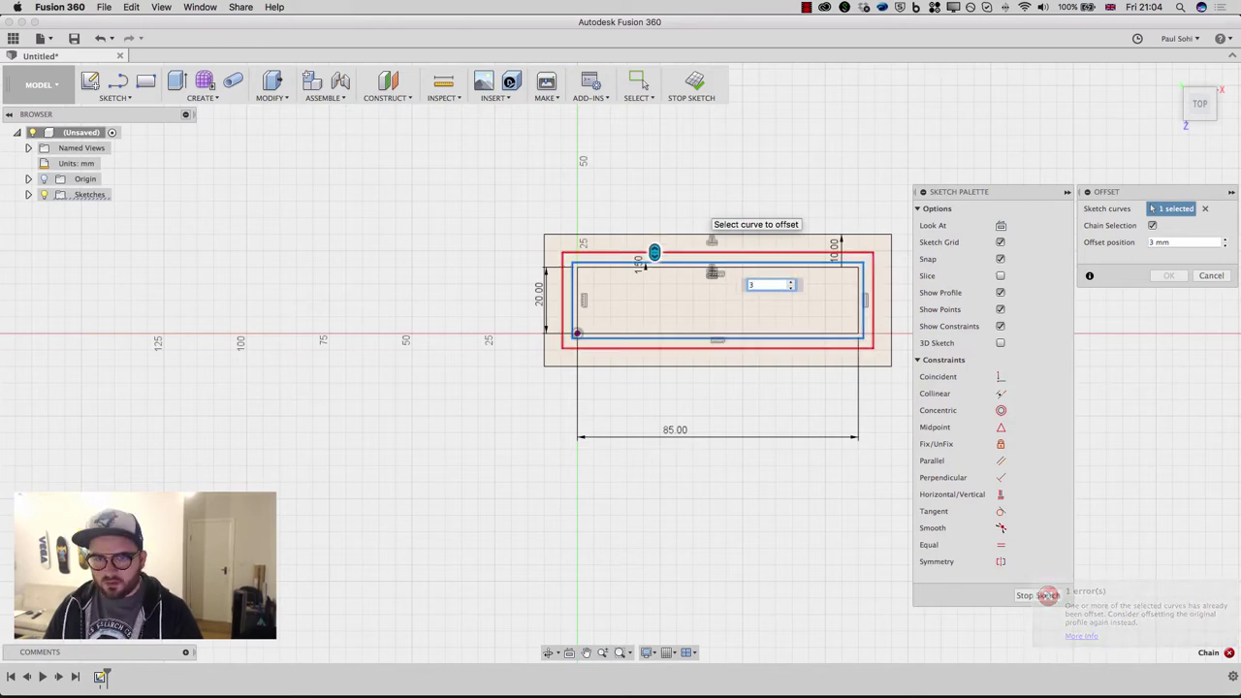
click(1211, 275)
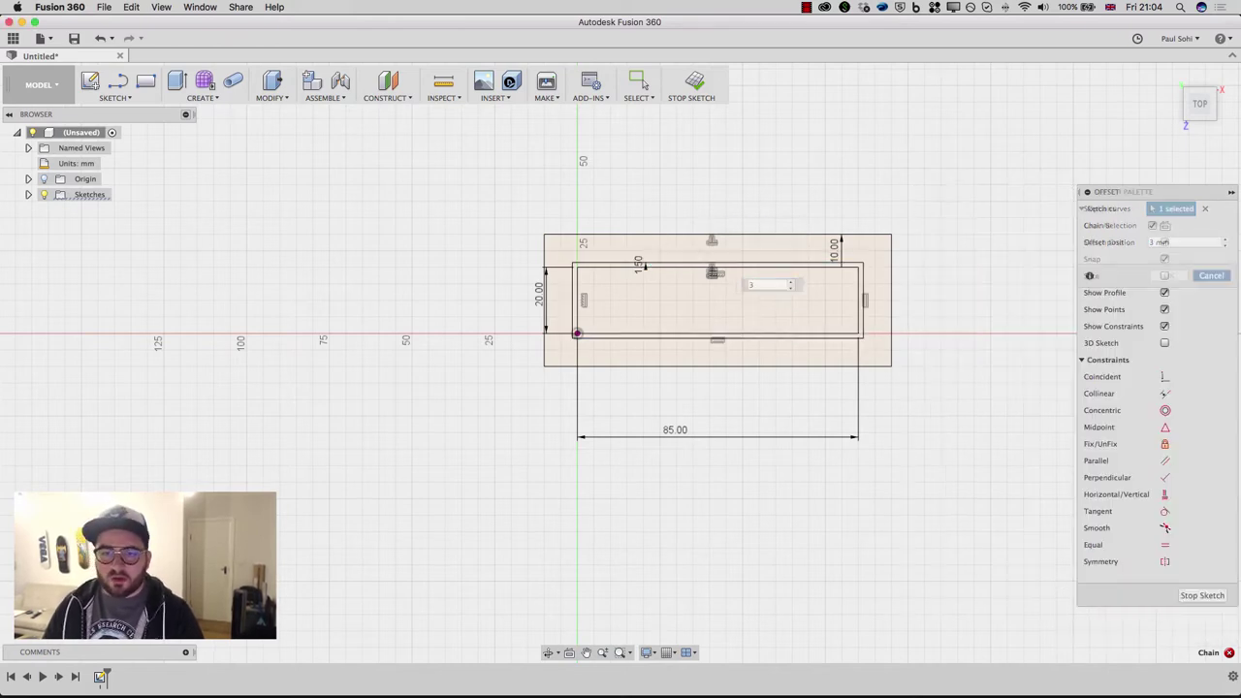
scroll(703, 262, up, 2)
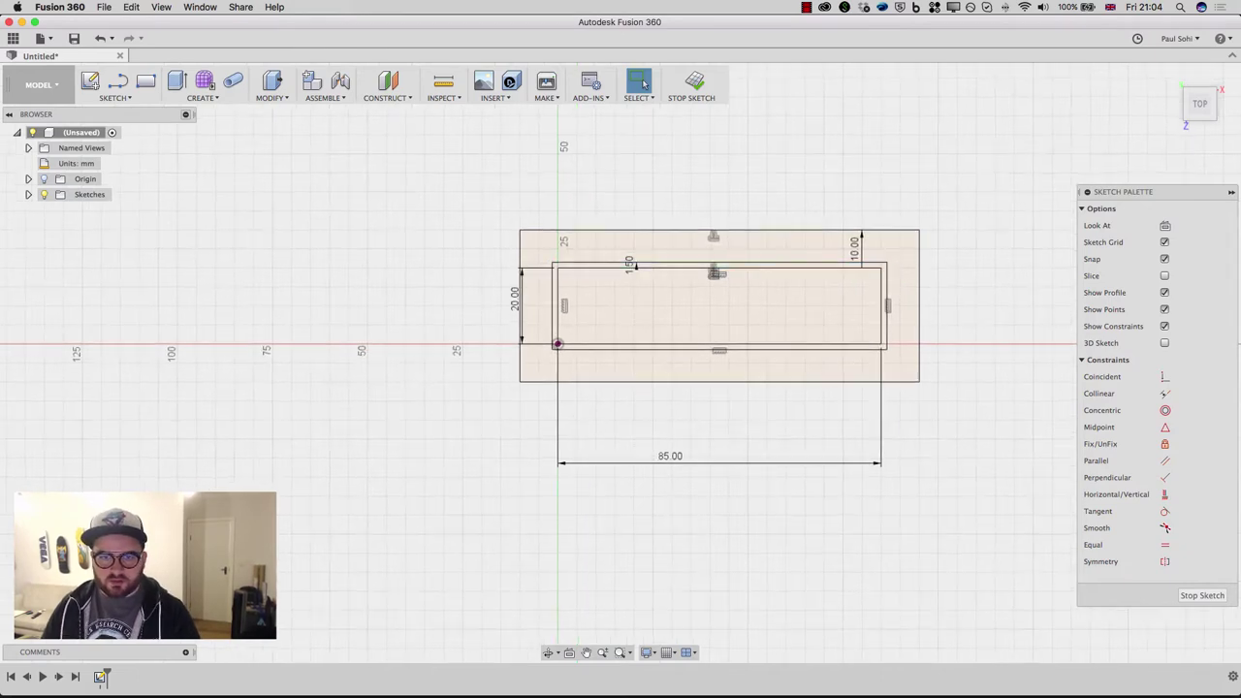
scroll(717, 269, up, 3)
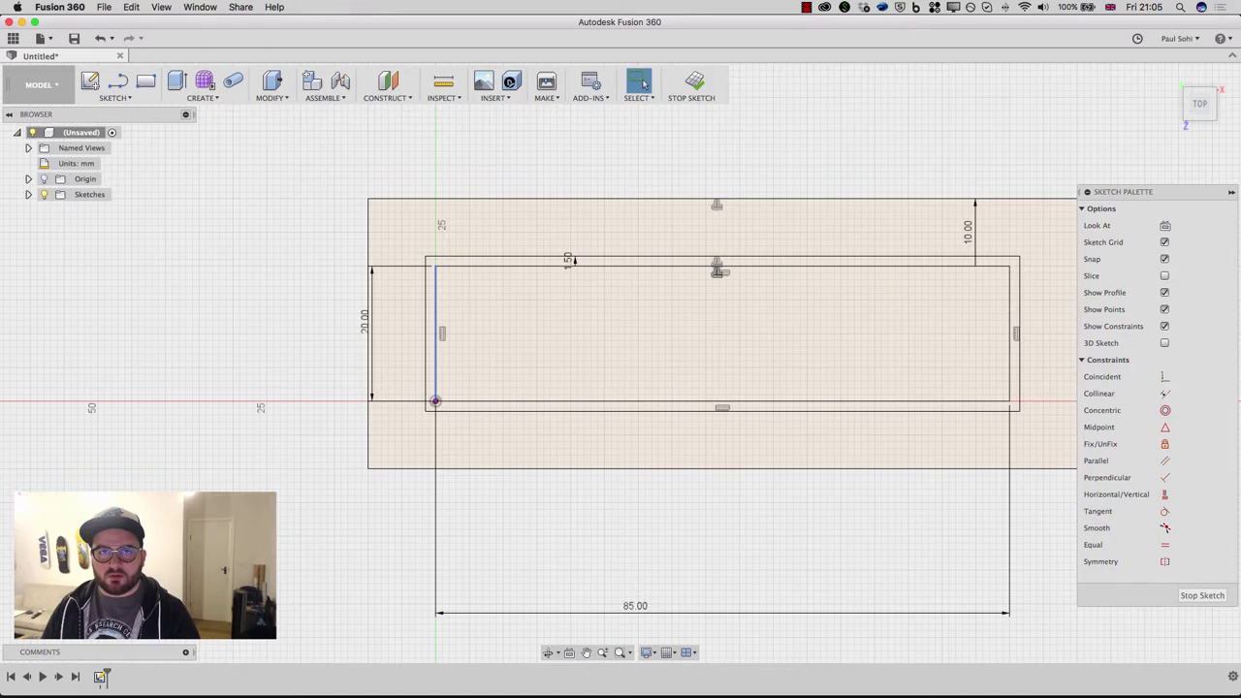
Offset the inner rectangle outward by 3+1.5, giving a 4.5 mm outline
key(o)
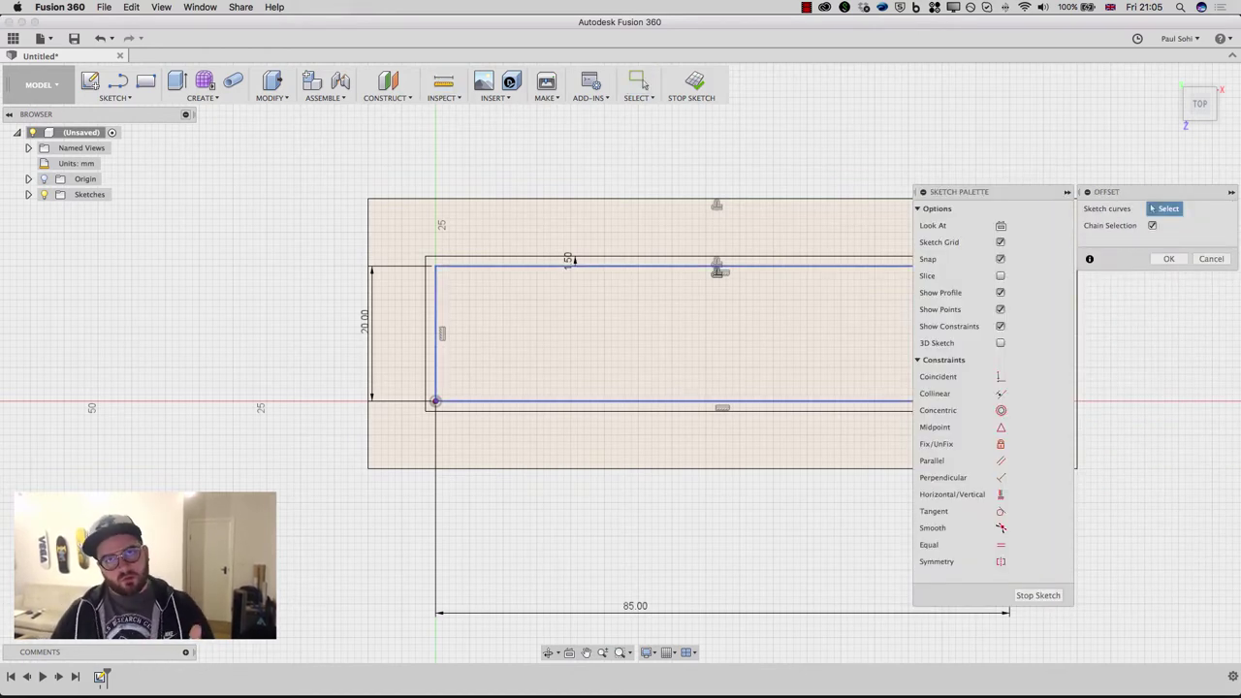
click(571, 261)
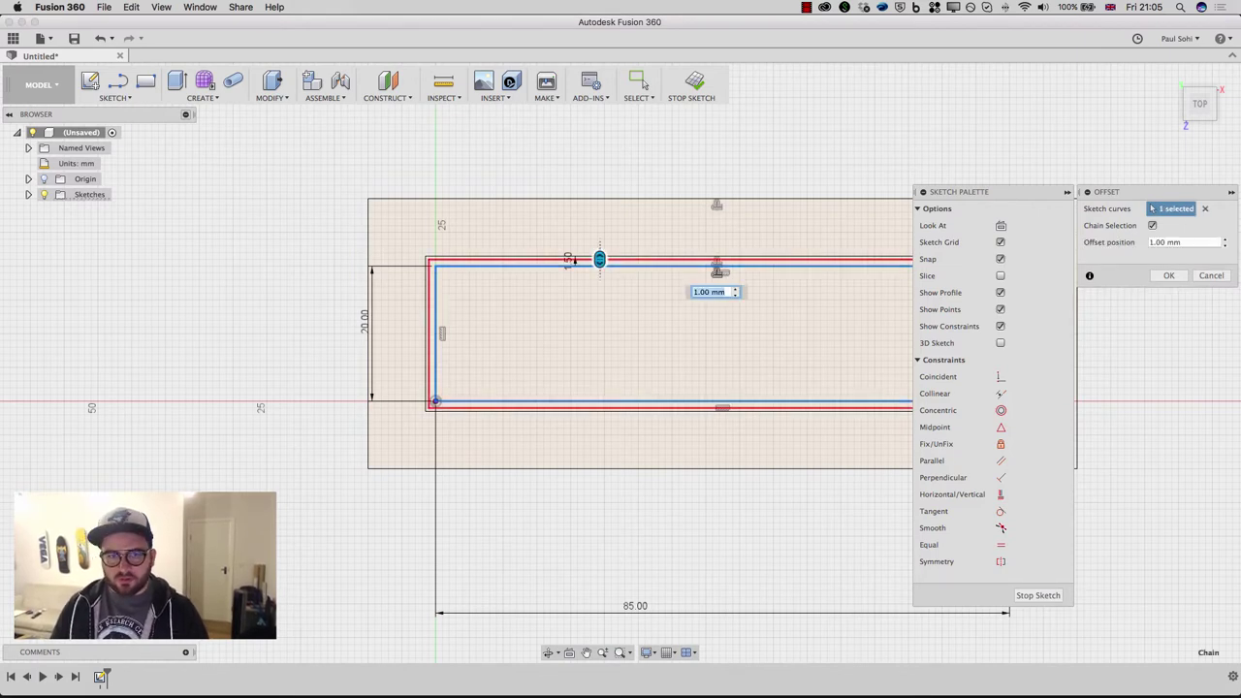
text(3)
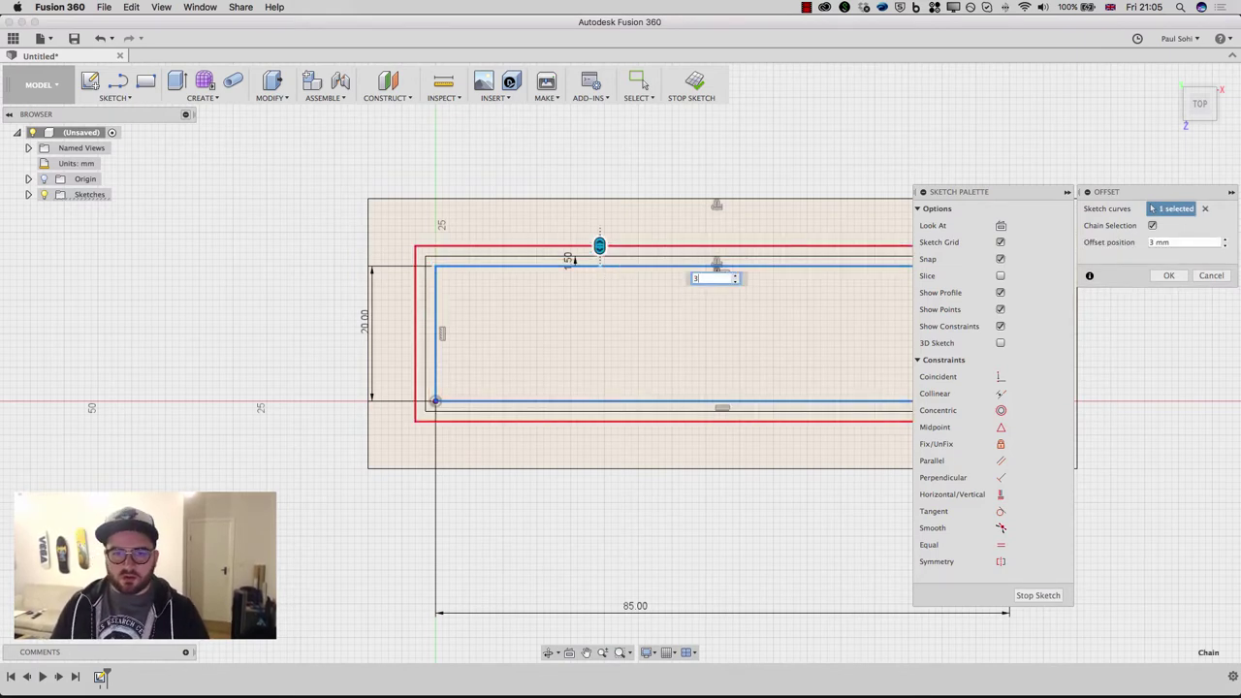
text(+1.5)
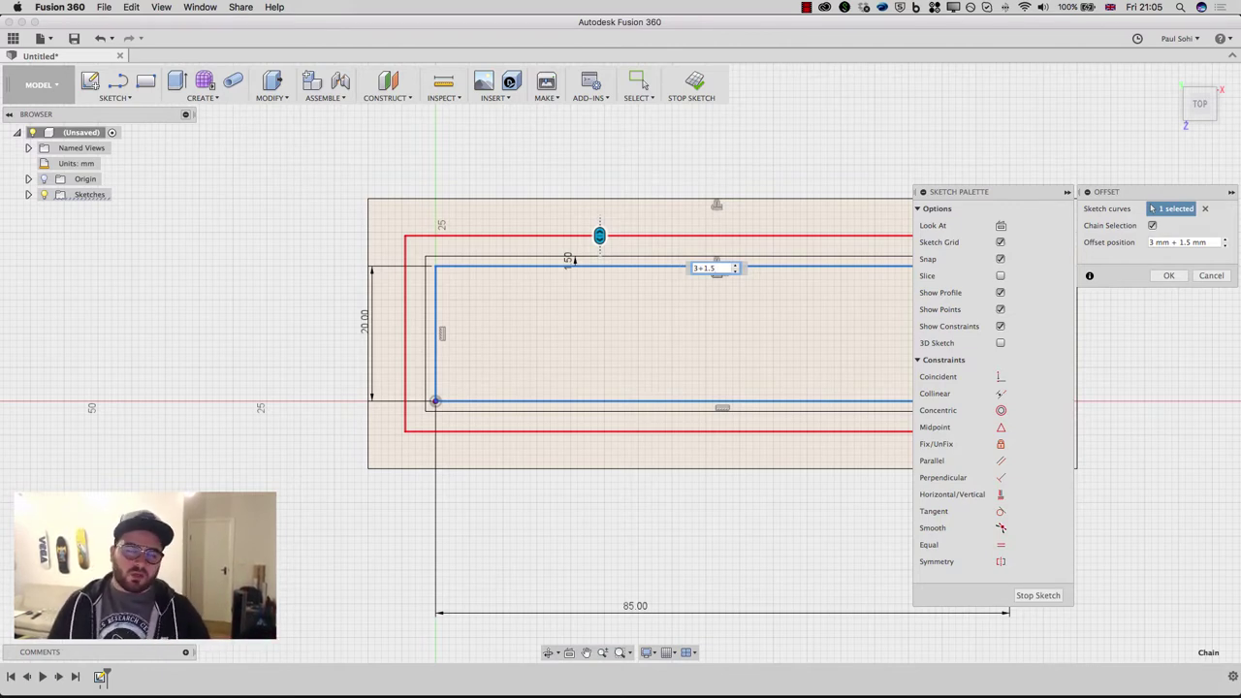
key(Return)
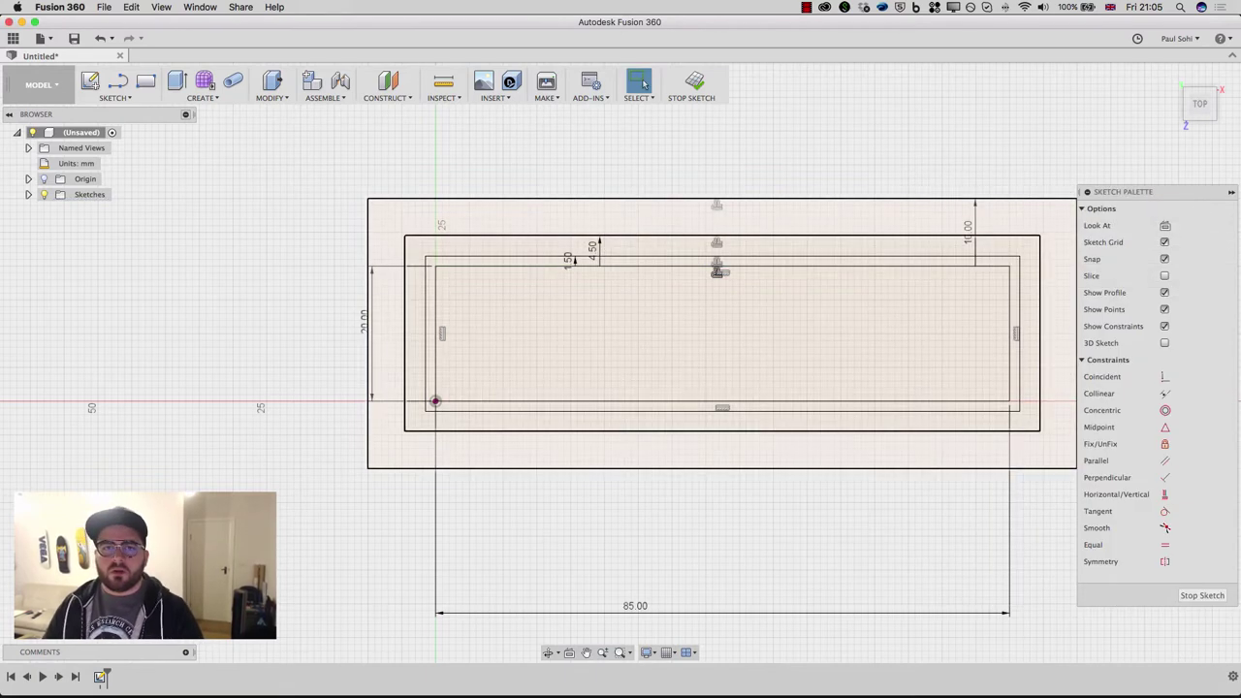
Finish the sketch and return to the home 3D view
click(694, 83)
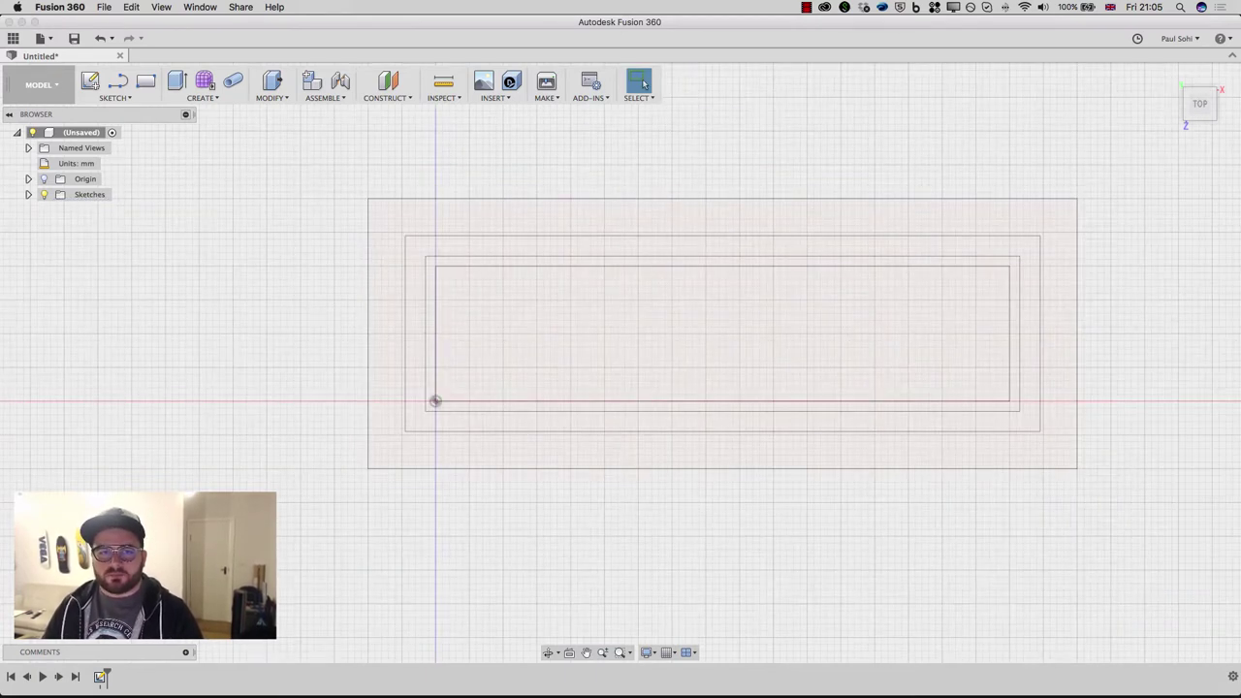
click(1171, 75)
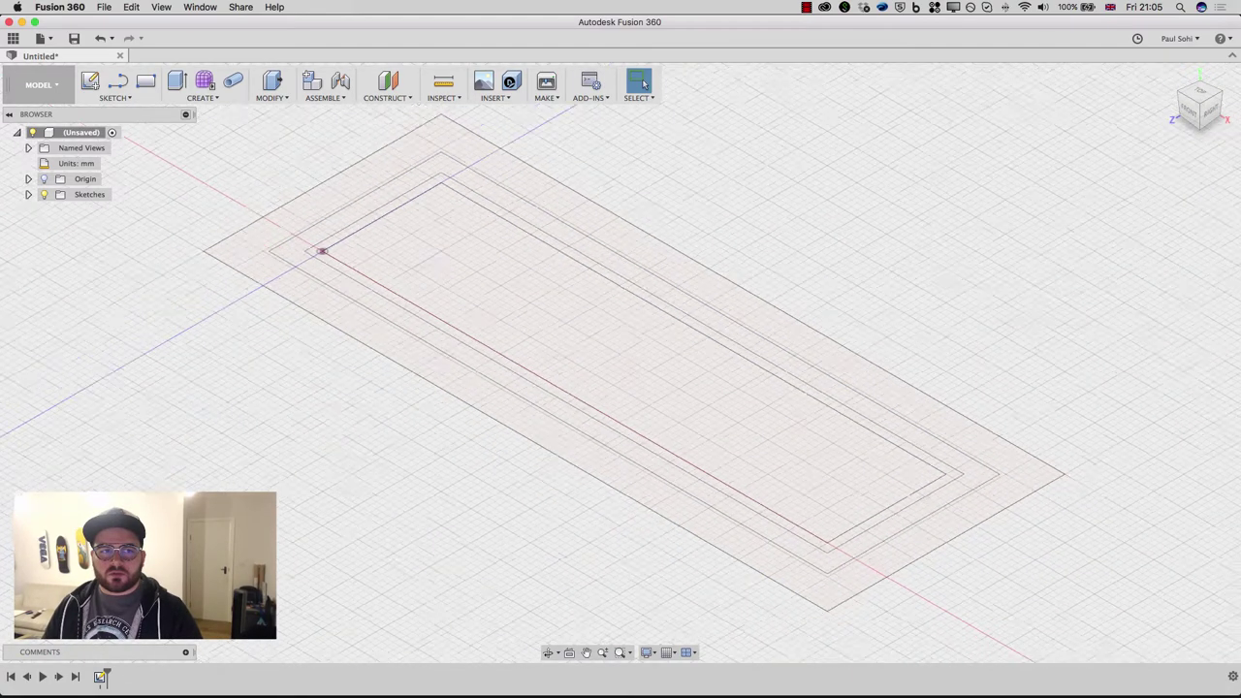
scroll(939, 360, down, 5)
scroll(1008, 395, up, 2)
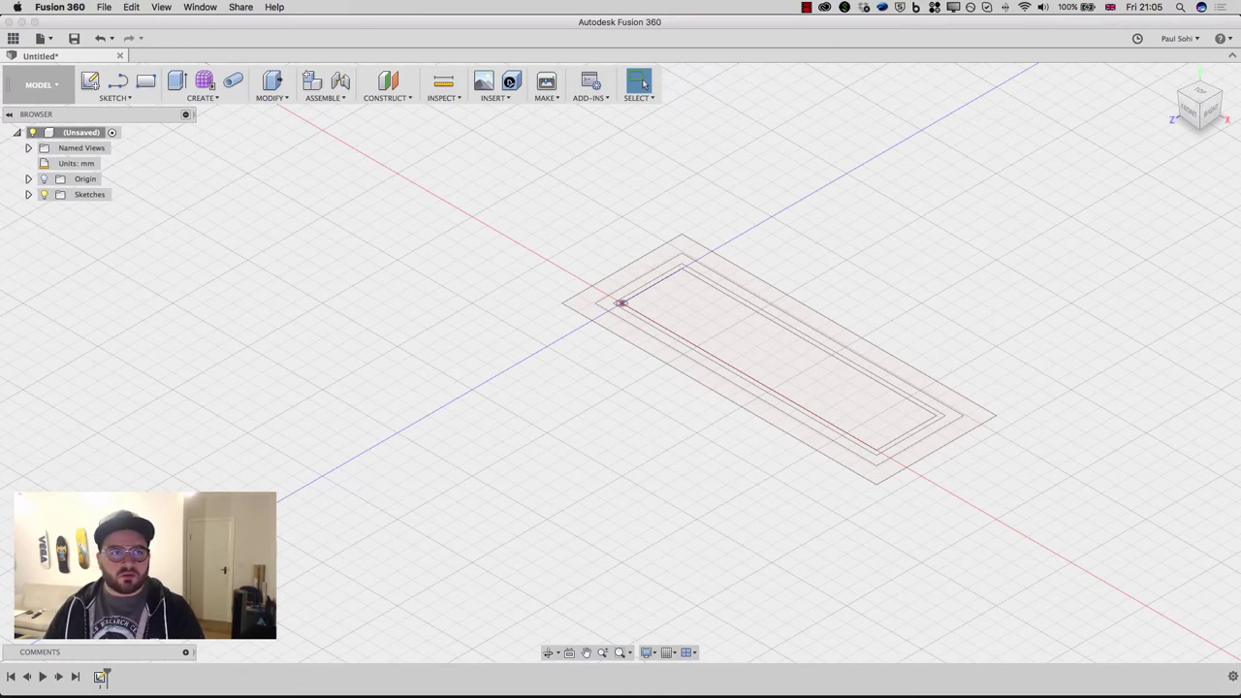
Extrude all four sketch profiles -3 mm into a new solid plate
click(203, 98)
click(198, 125)
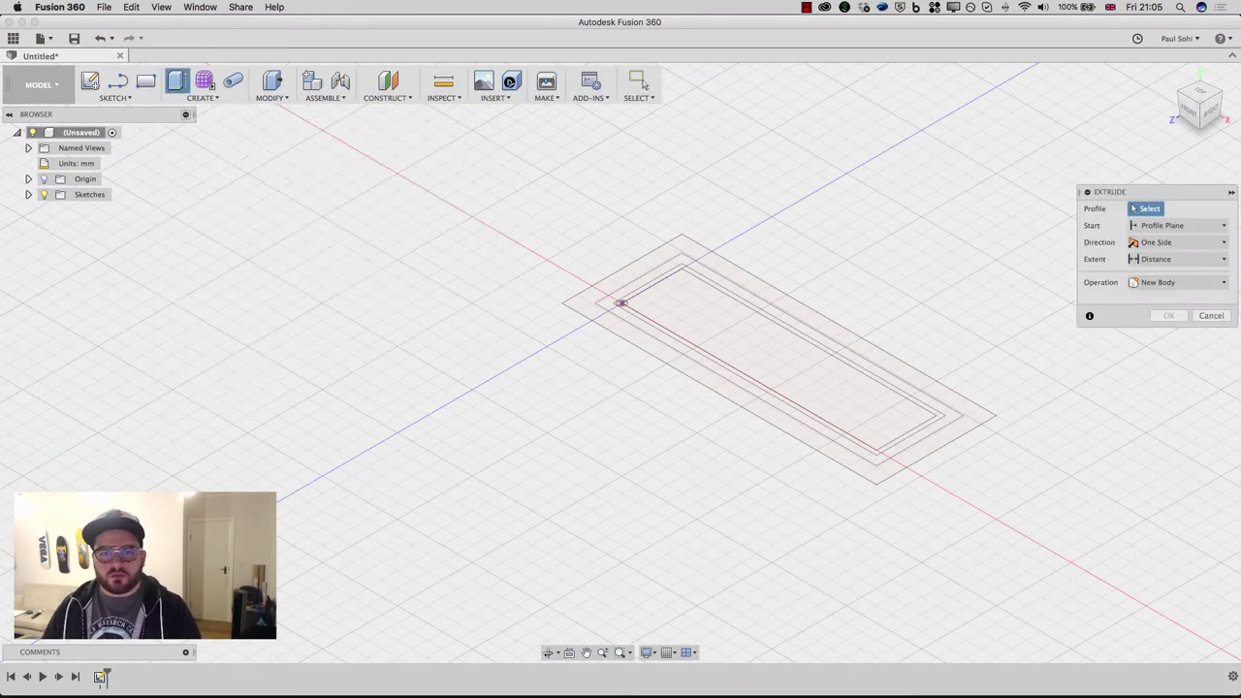
mouse_move(936, 183)
mouse_down()
mouse_move(610, 457)
mouse_move(826, 192)
mouse_up()
drag(302, 200, 483, 350)
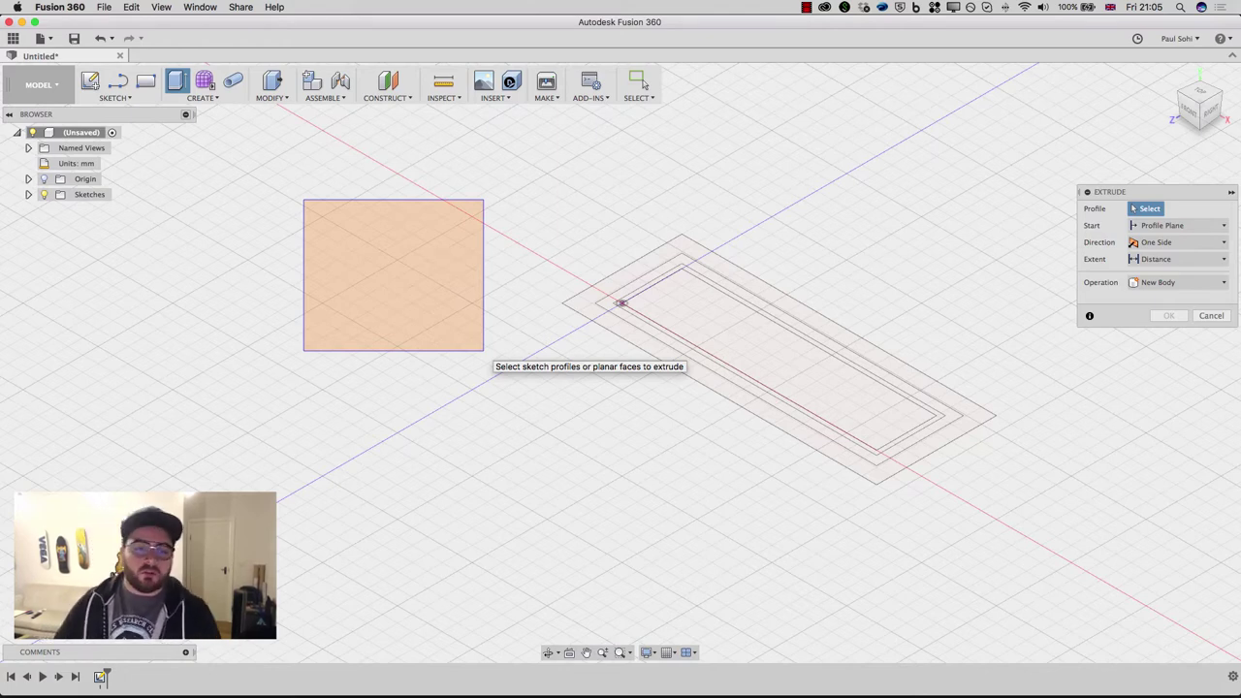
drag(483, 350, 483, 350)
drag(509, 218, 707, 392)
drag(565, 193, 785, 341)
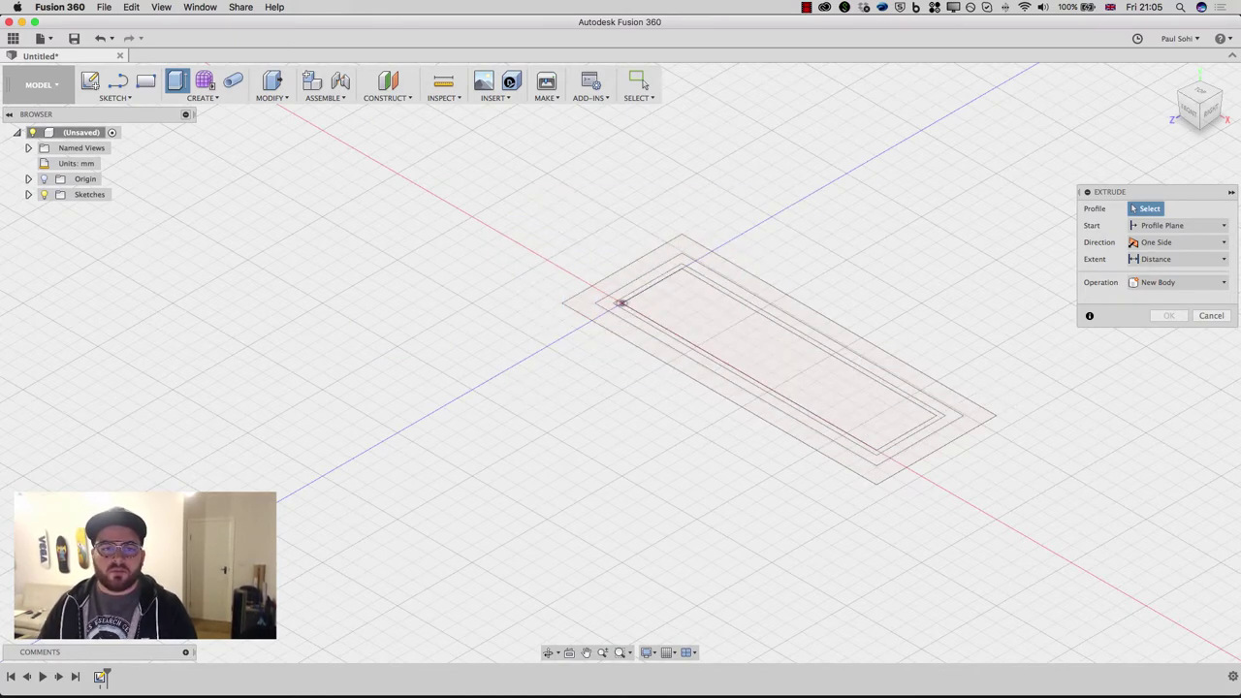
drag(513, 202, 281, 412)
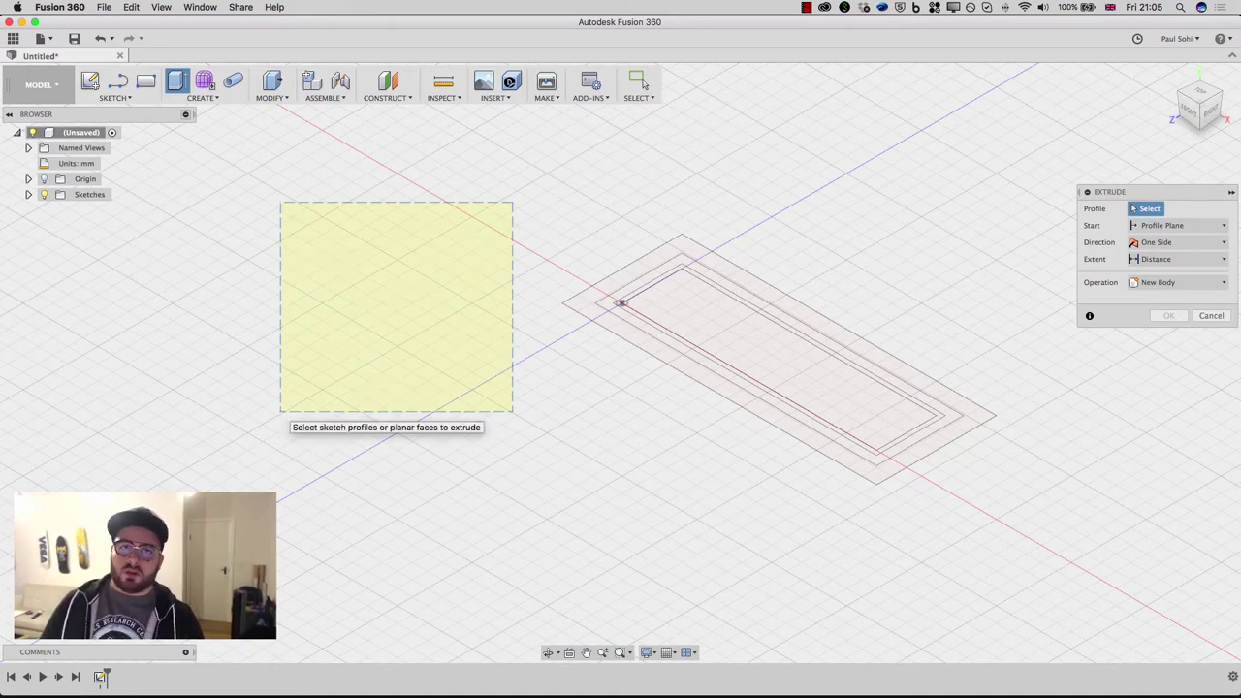
drag(281, 411, 281, 411)
drag(876, 255, 715, 392)
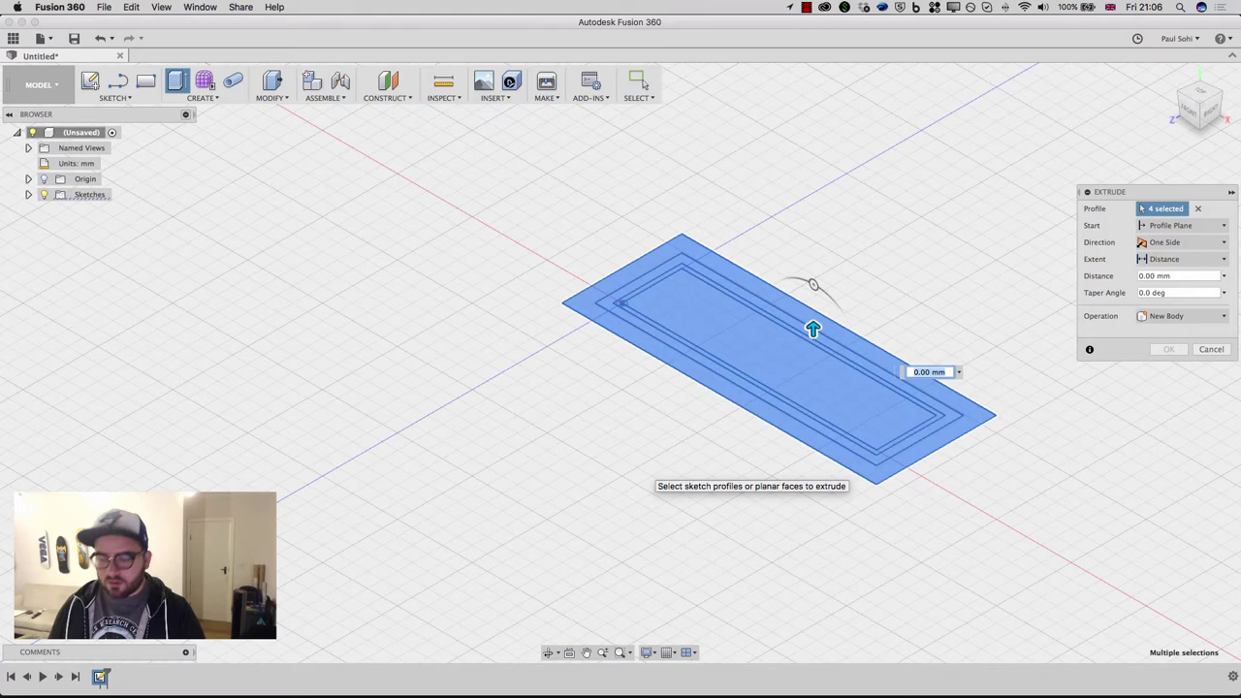
key(BackSpace)
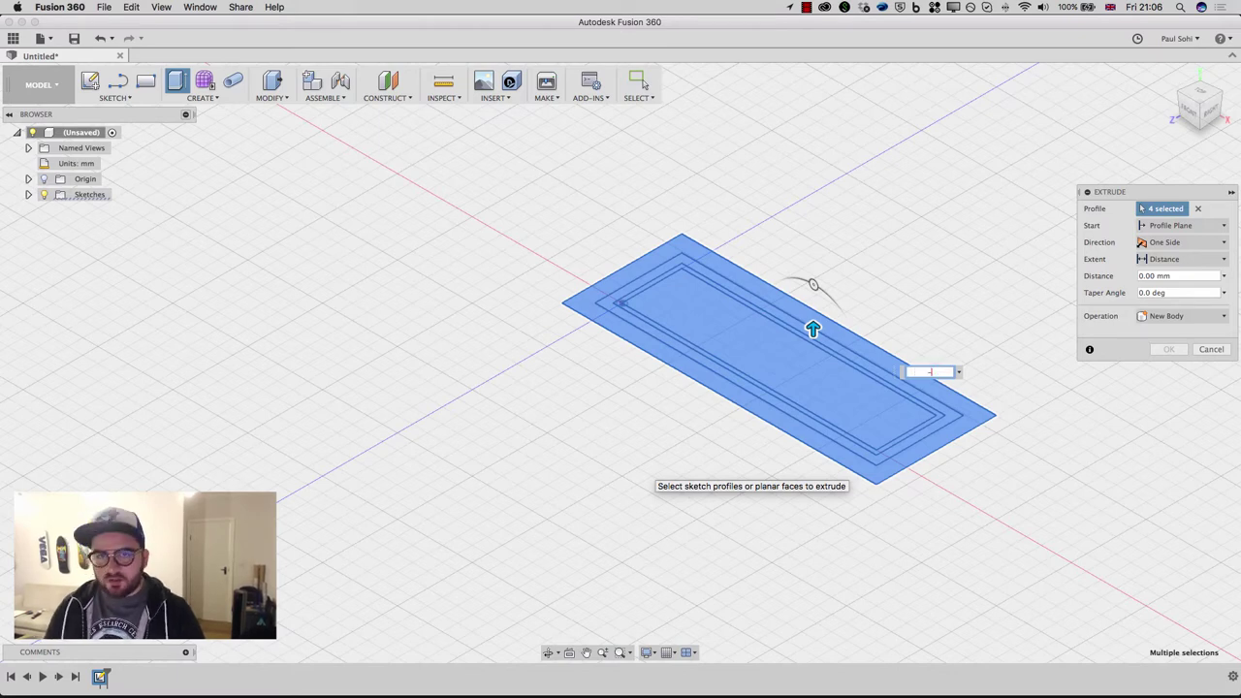
text(-3)
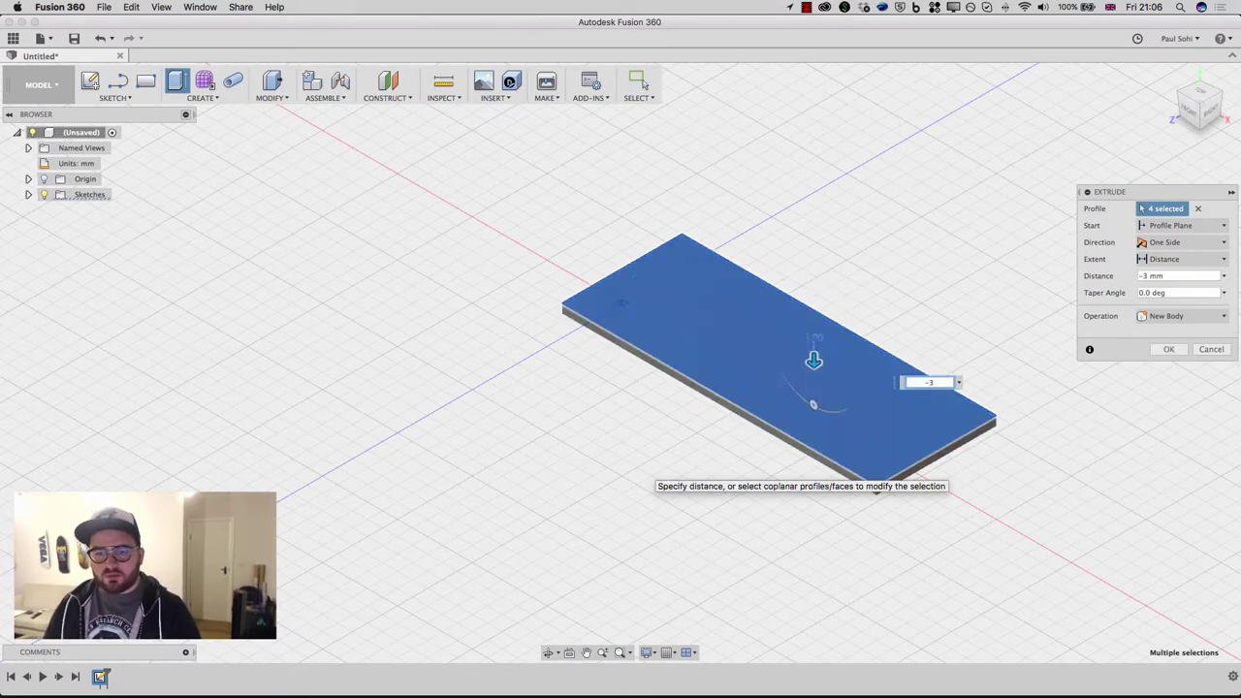
key(Return)
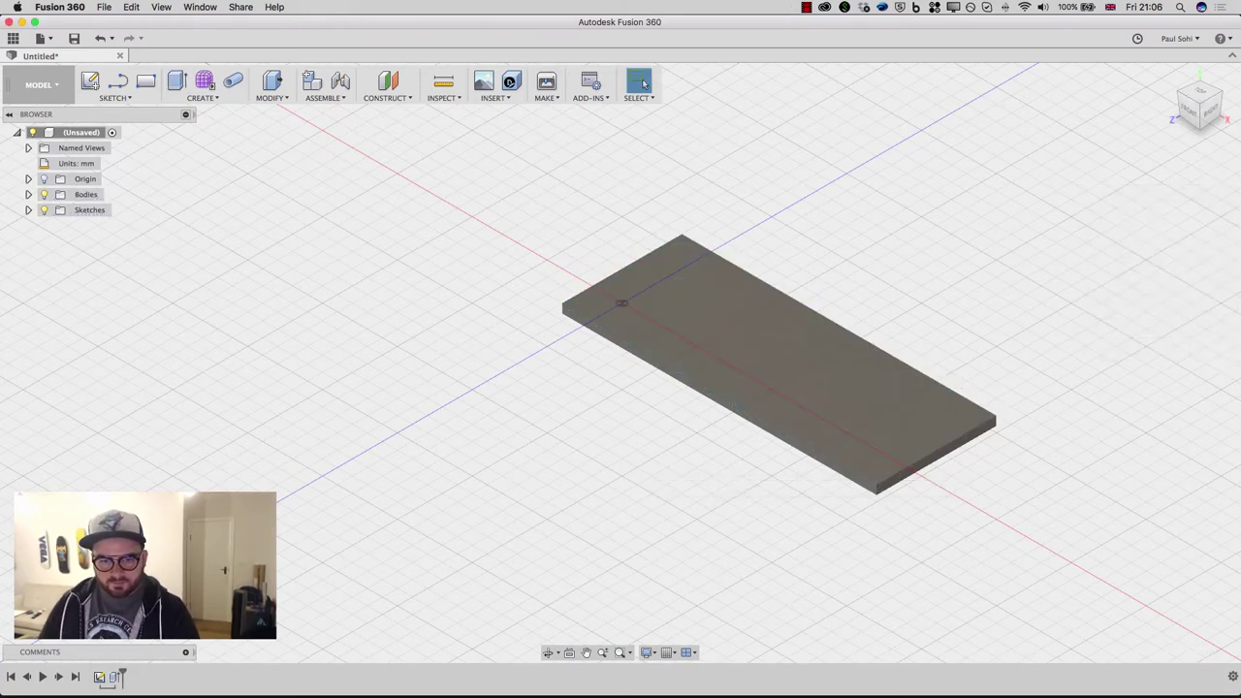
Set the visual style to Shaded with Visible Edges Only
click(646, 652)
mouse_move(698, 541)
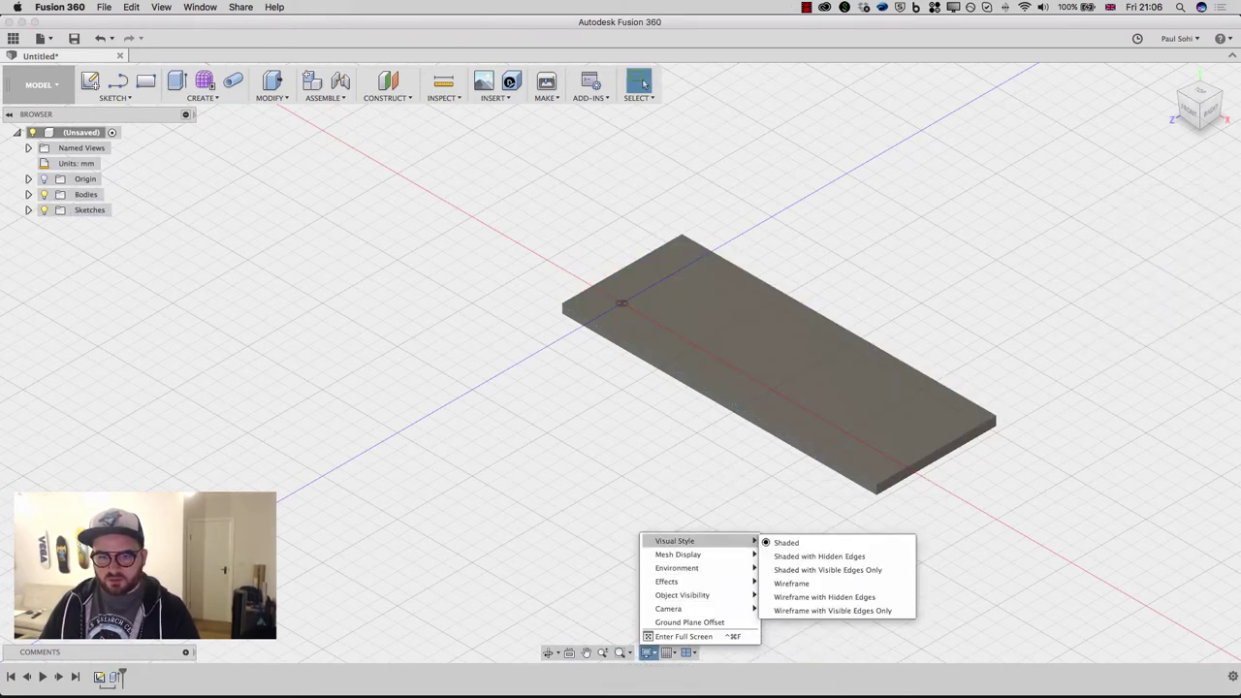
click(827, 570)
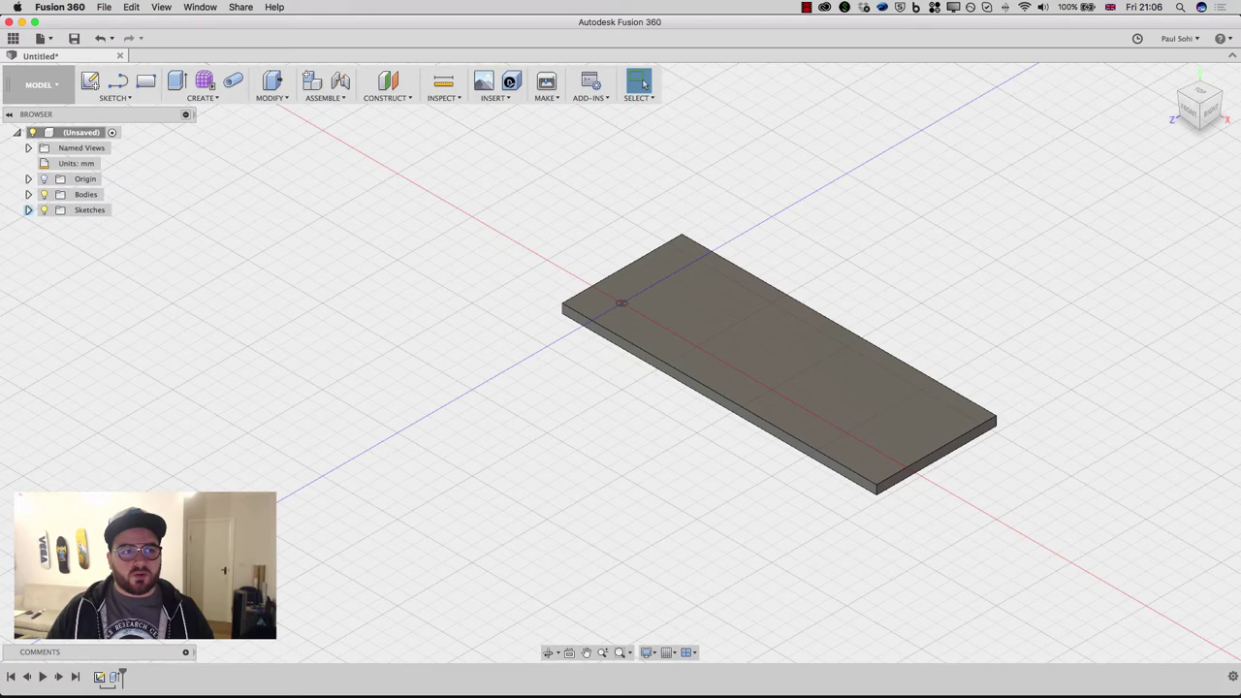
Expand Sketches in the Browser and turn on Sketch2's visibility
click(28, 210)
click(92, 225)
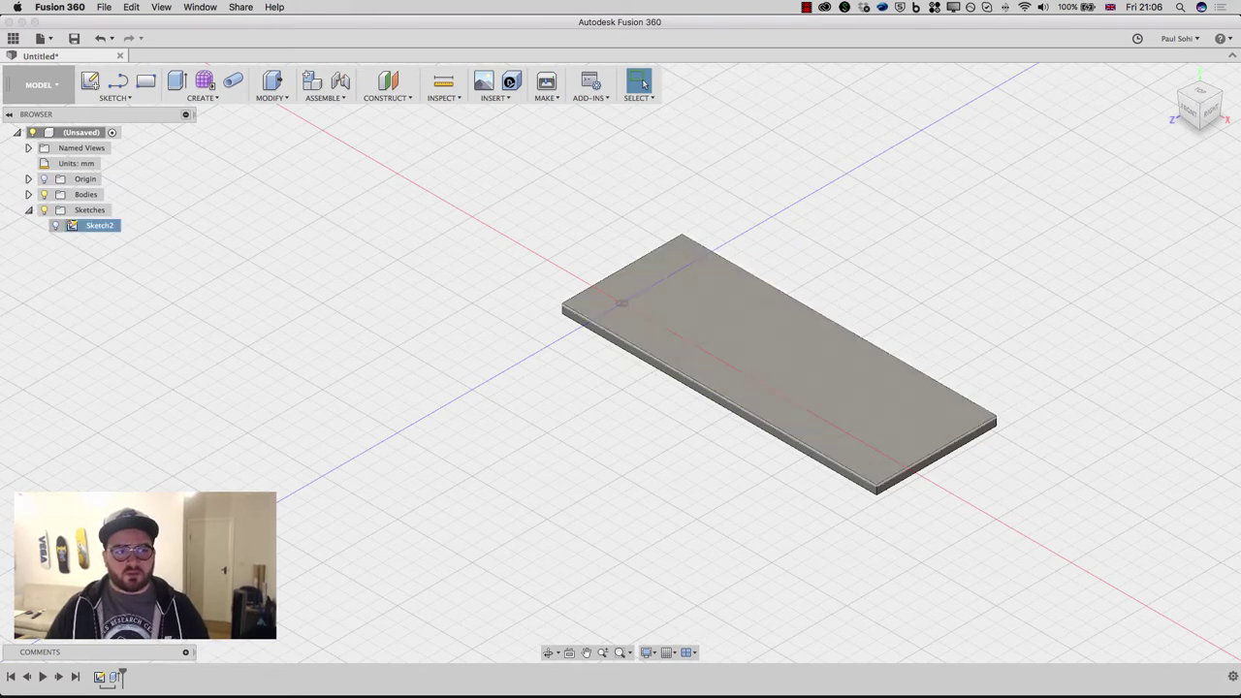
click(55, 225)
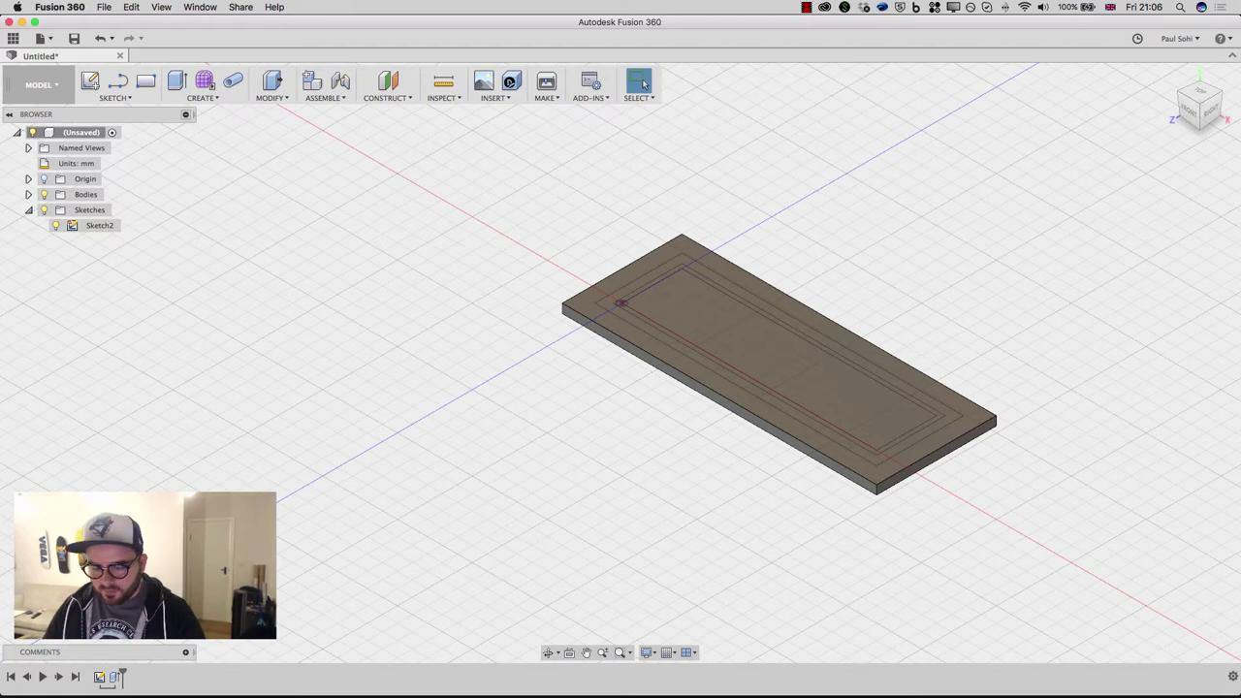
Extrude the outer ring profile 25 mm to form the box walls
click(202, 98)
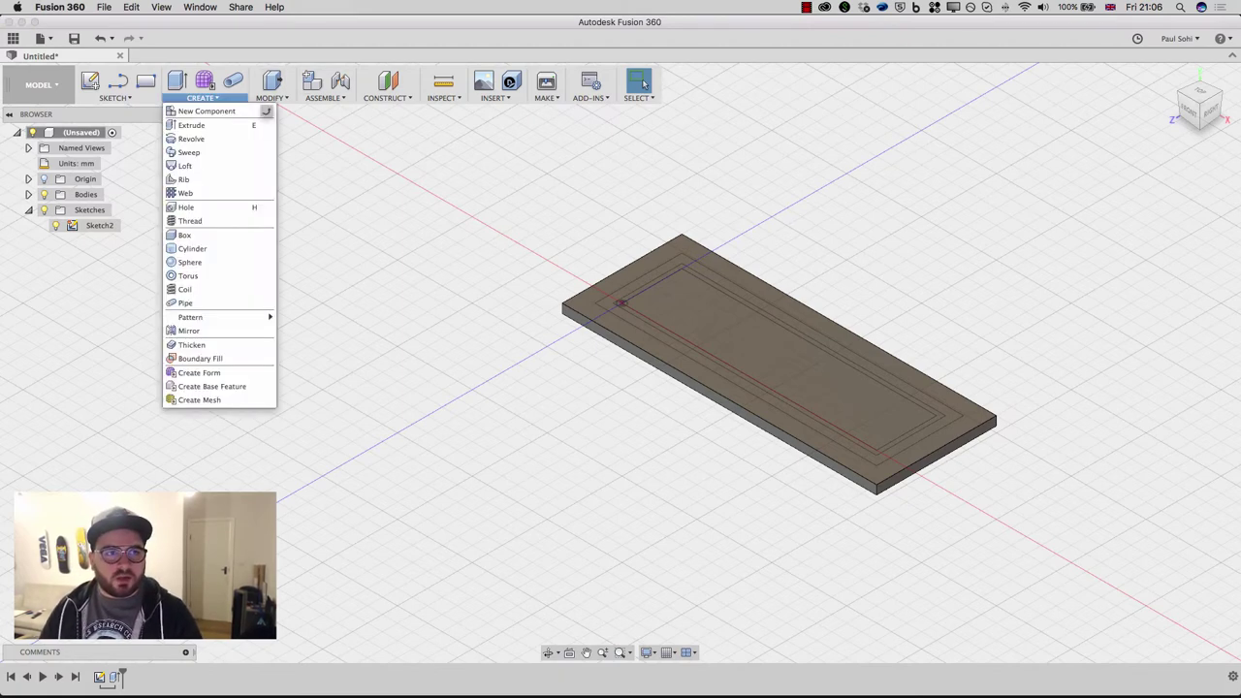
click(223, 125)
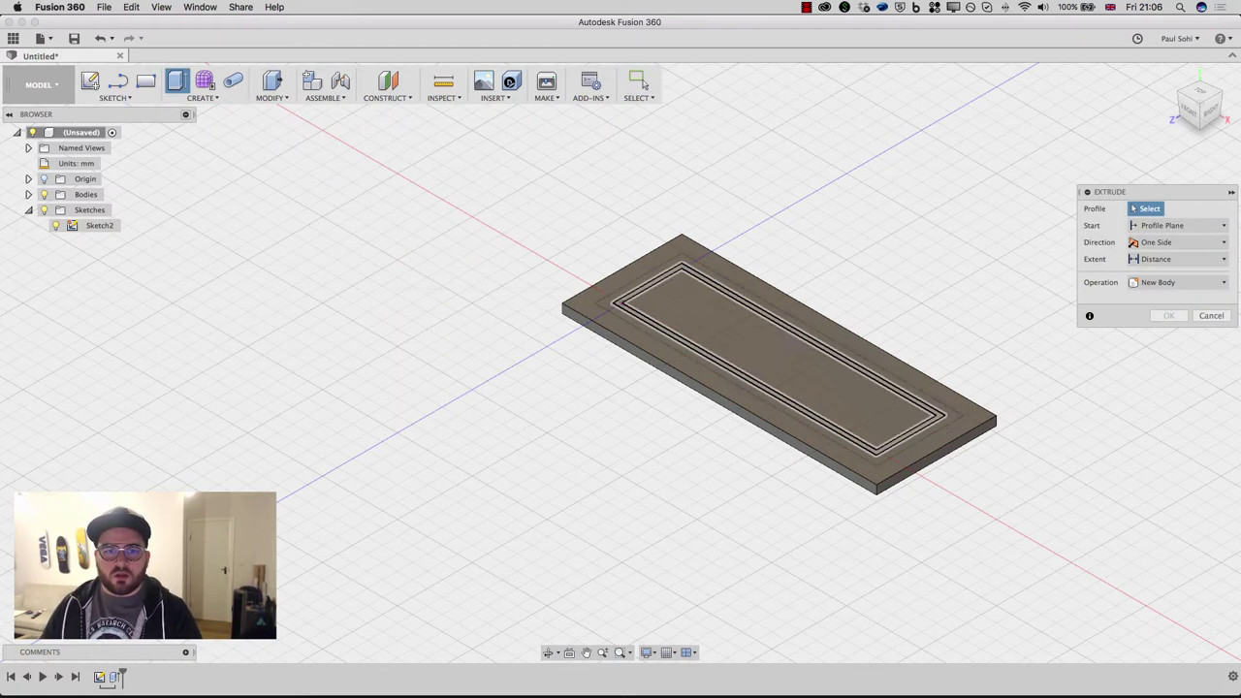
click(621, 303)
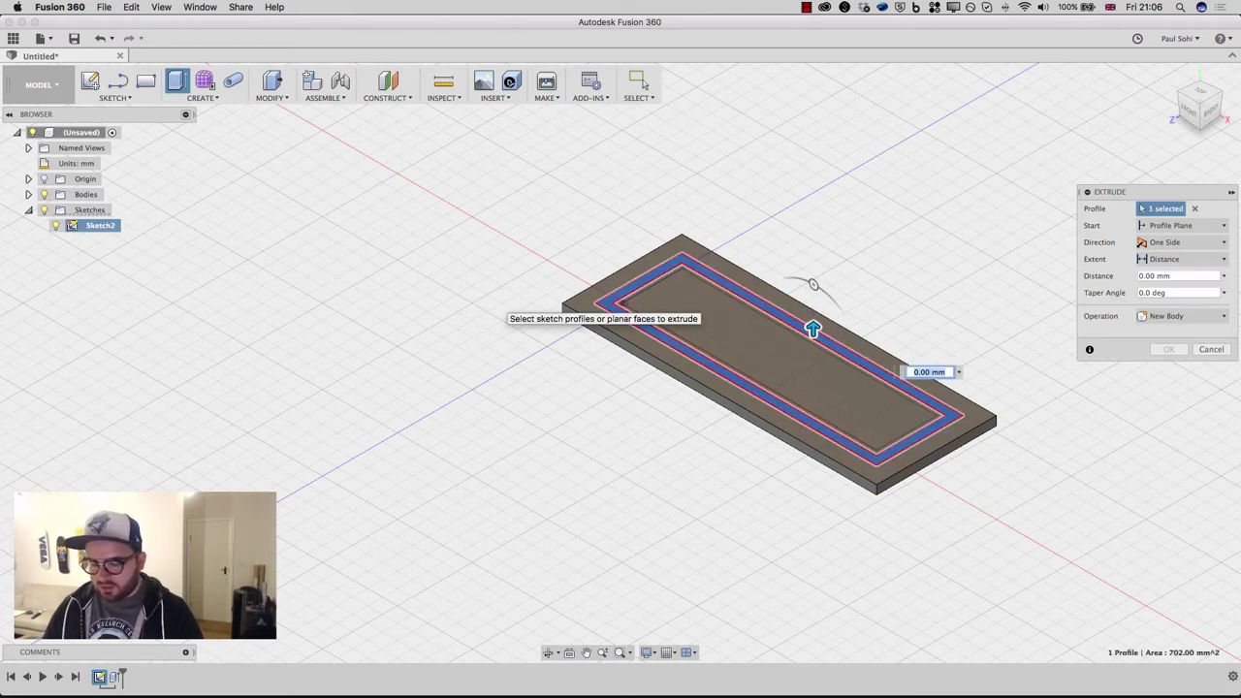
text(25)
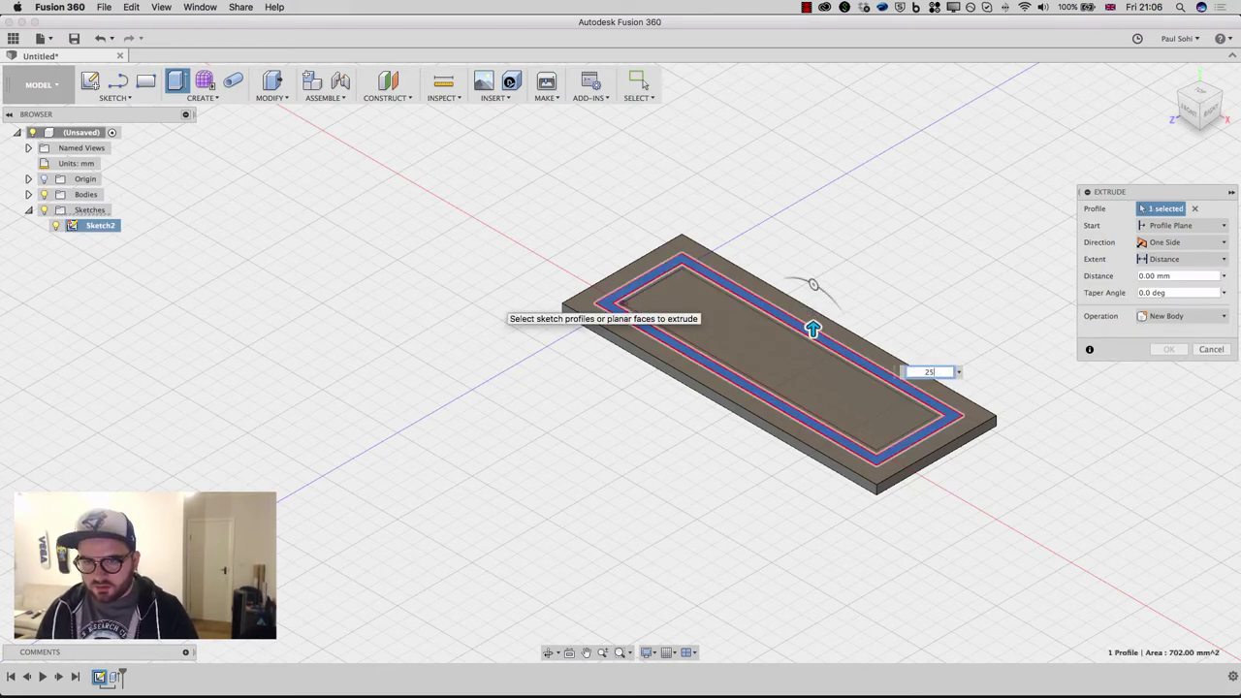
key(Return)
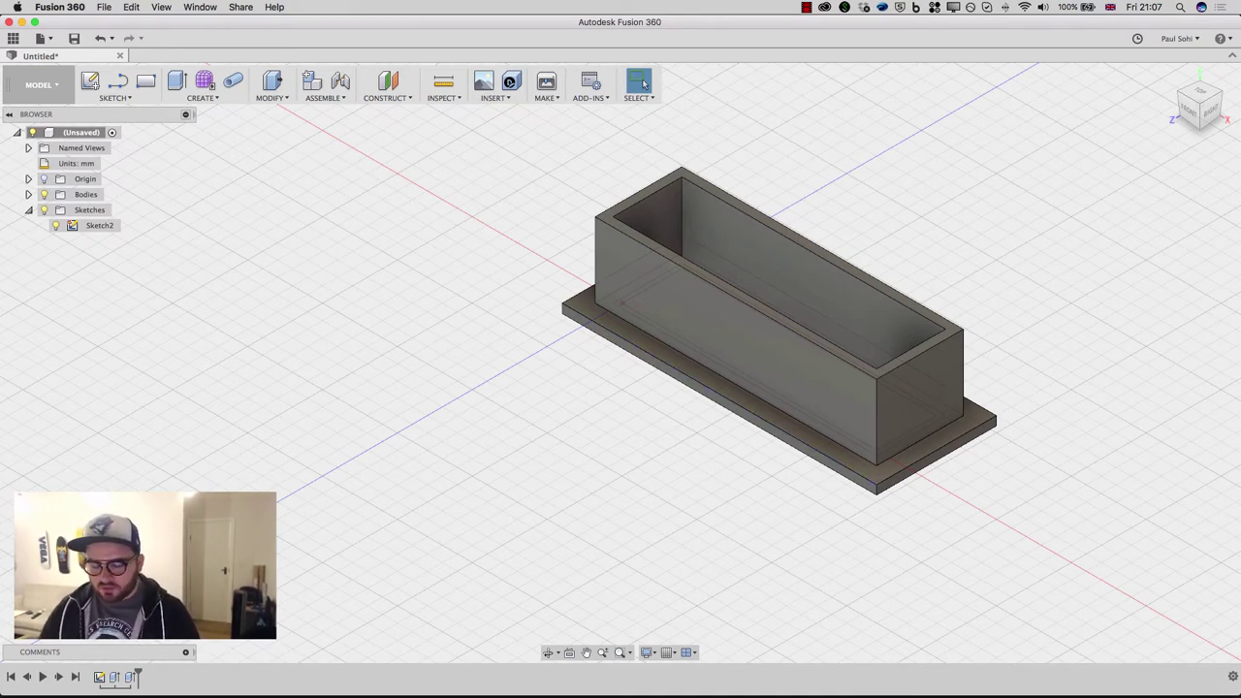
Fillet the box's four inner vertical corner edges with a 10 mm radius
key(f)
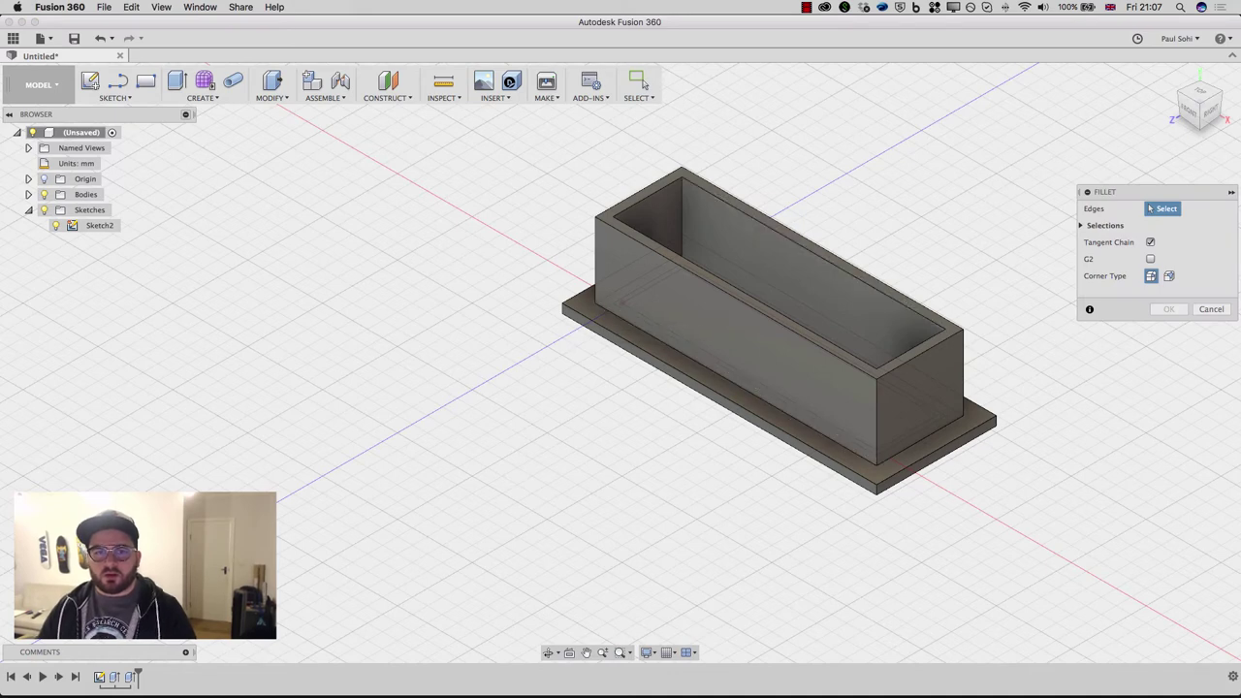
click(682, 228)
click(613, 262)
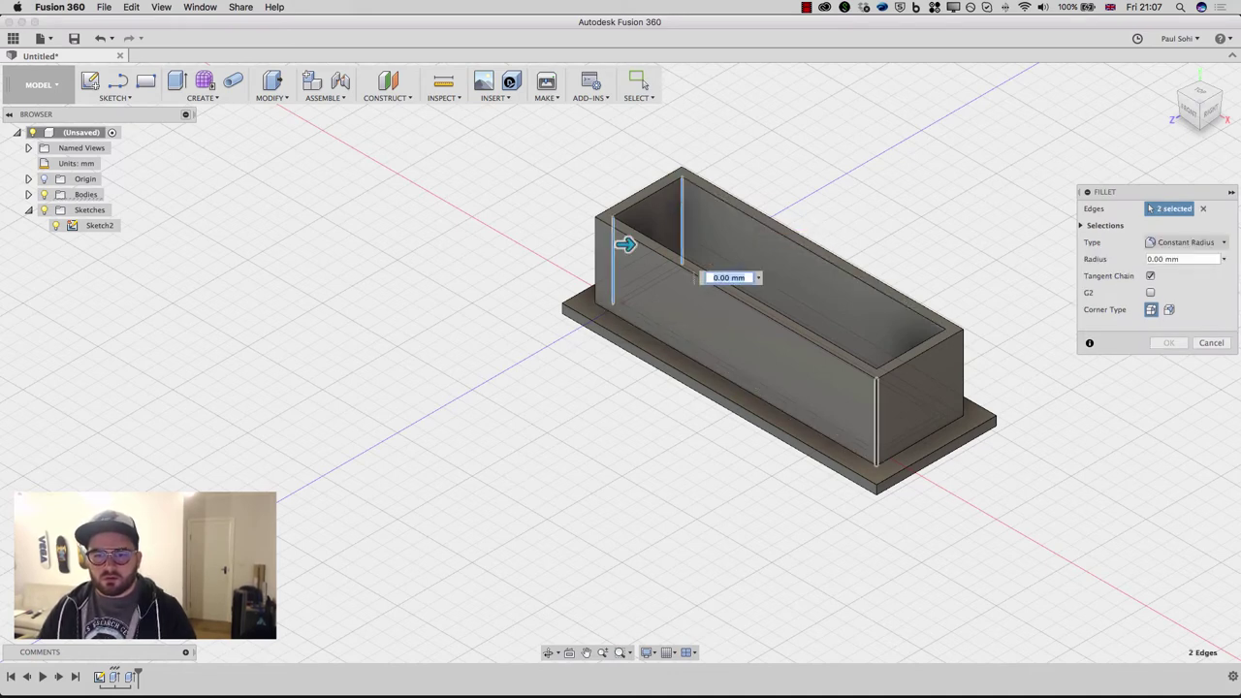
shift+middle_drag(625, 245, 872, 205)
click(872, 207)
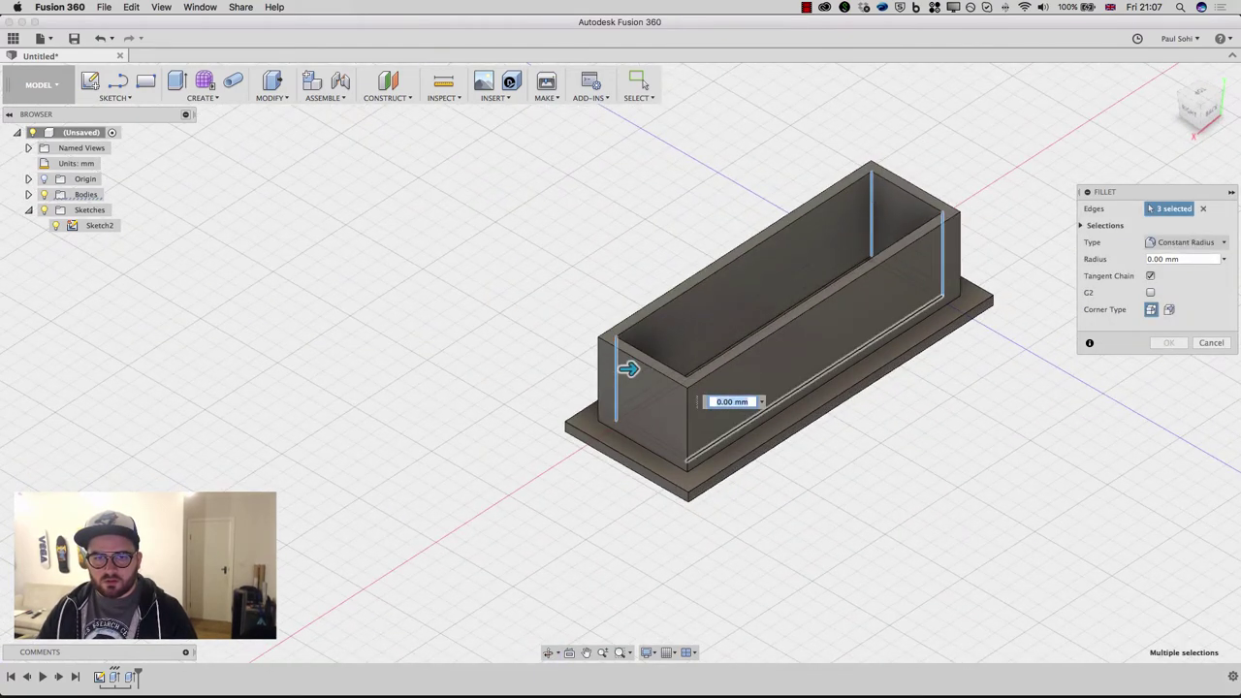
shift+middle_drag(627, 360, 698, 379)
click(776, 385)
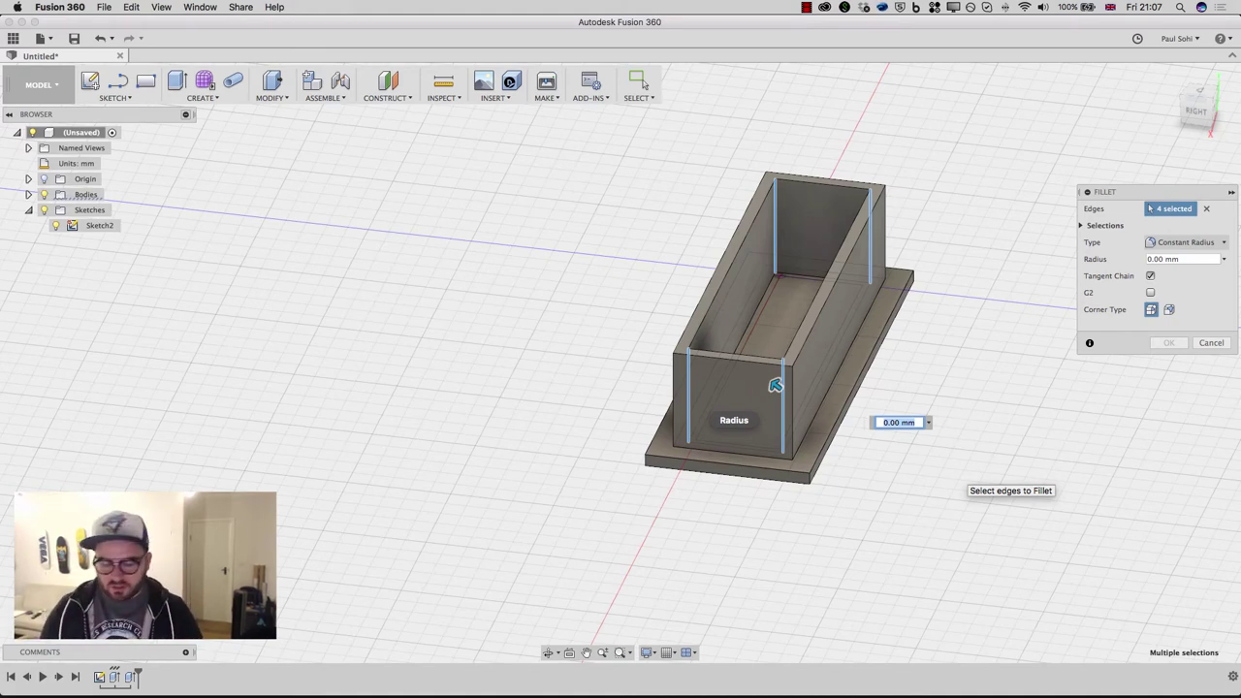
text(10)
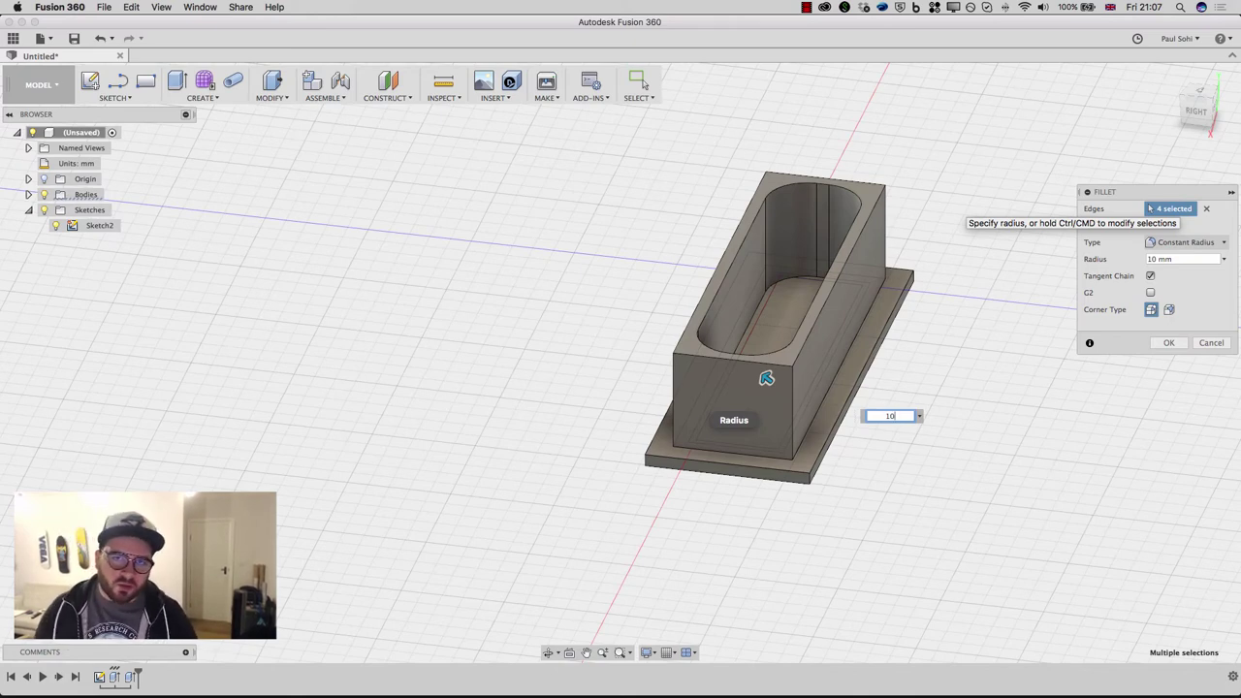
click(644, 84)
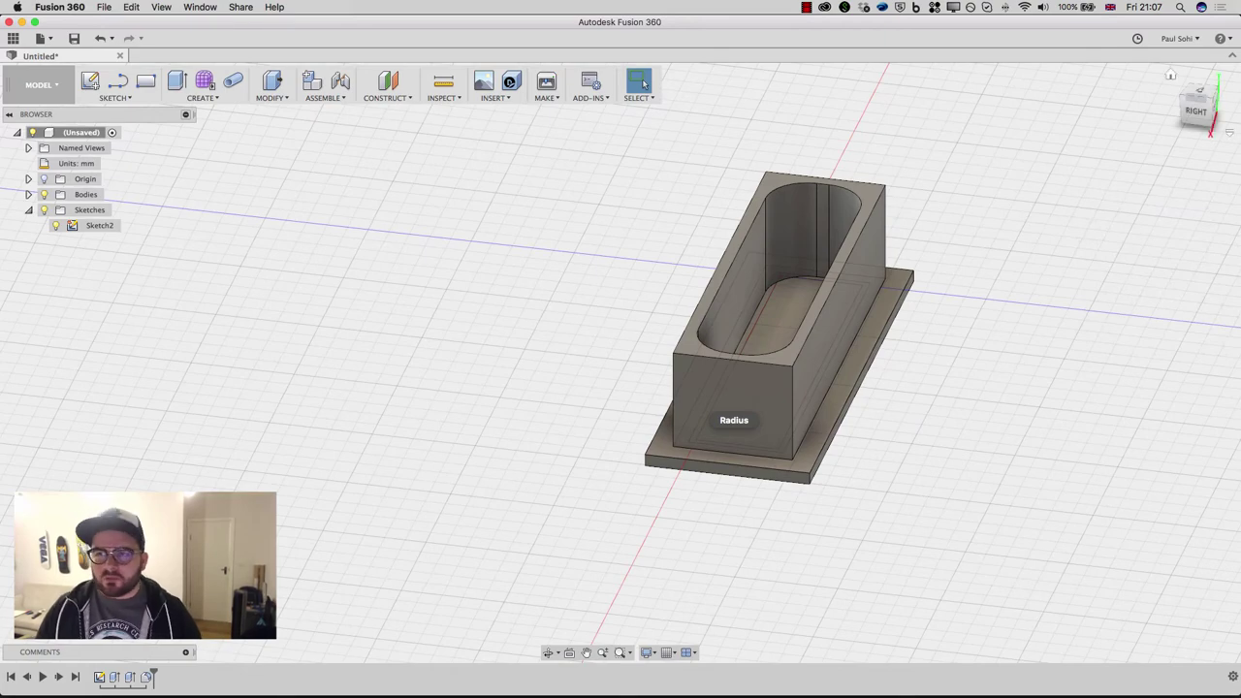
Reset to the home view, then view the box from the RIGHT side
click(1173, 75)
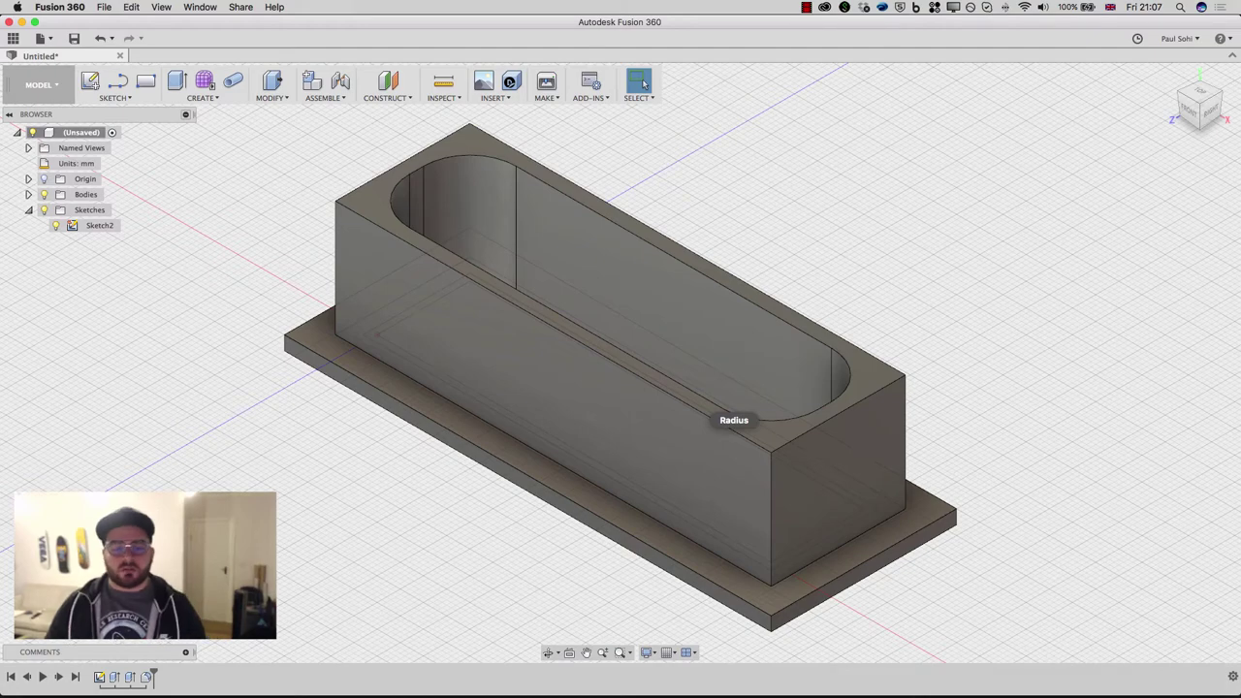
click(1212, 109)
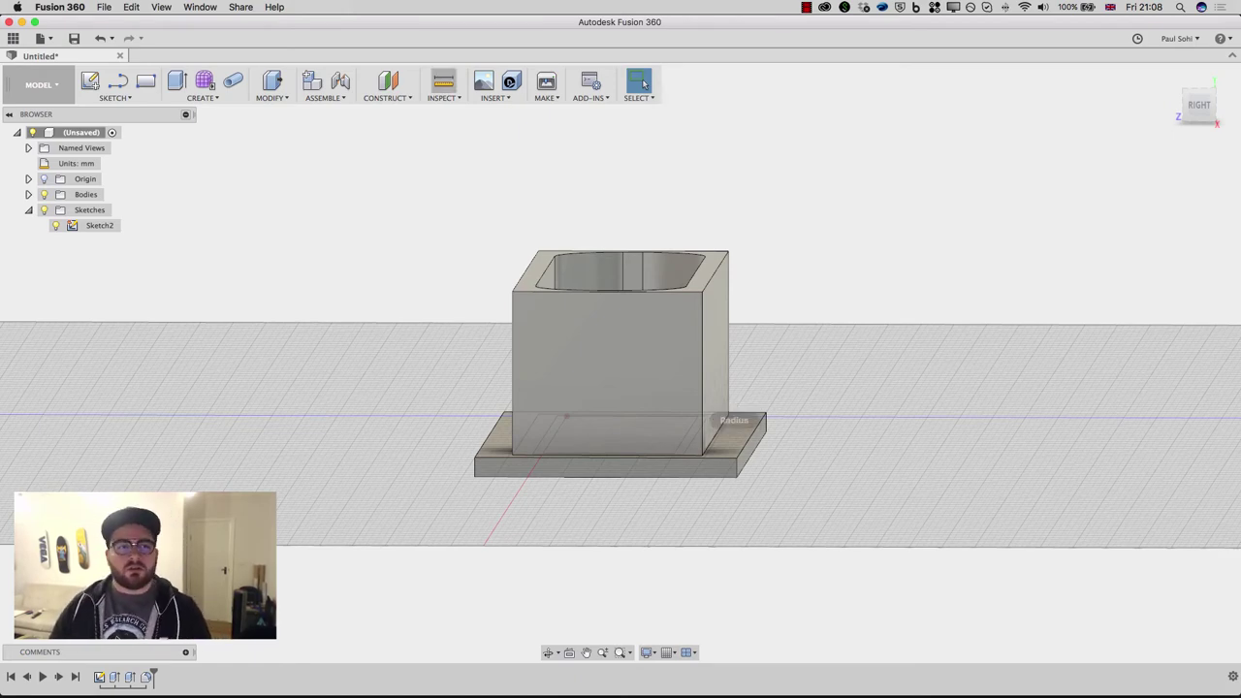
Start a chamfer and select the four bottom edges where the walls meet the base plate
click(271, 87)
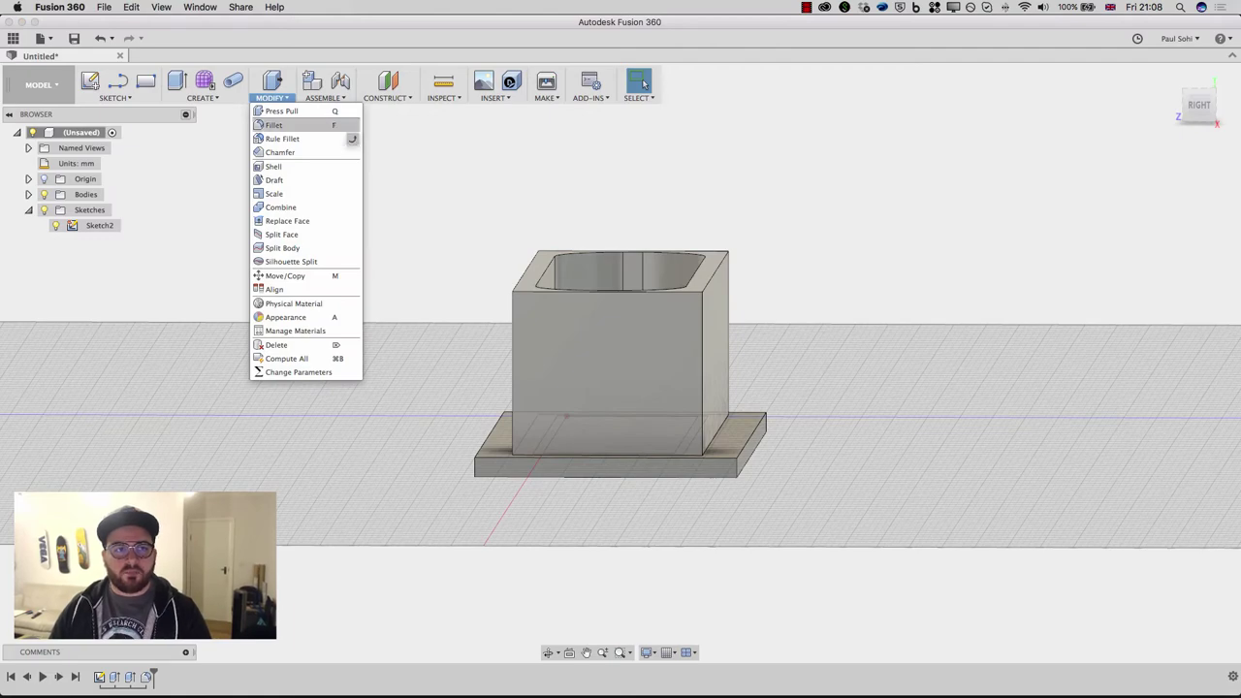
click(280, 152)
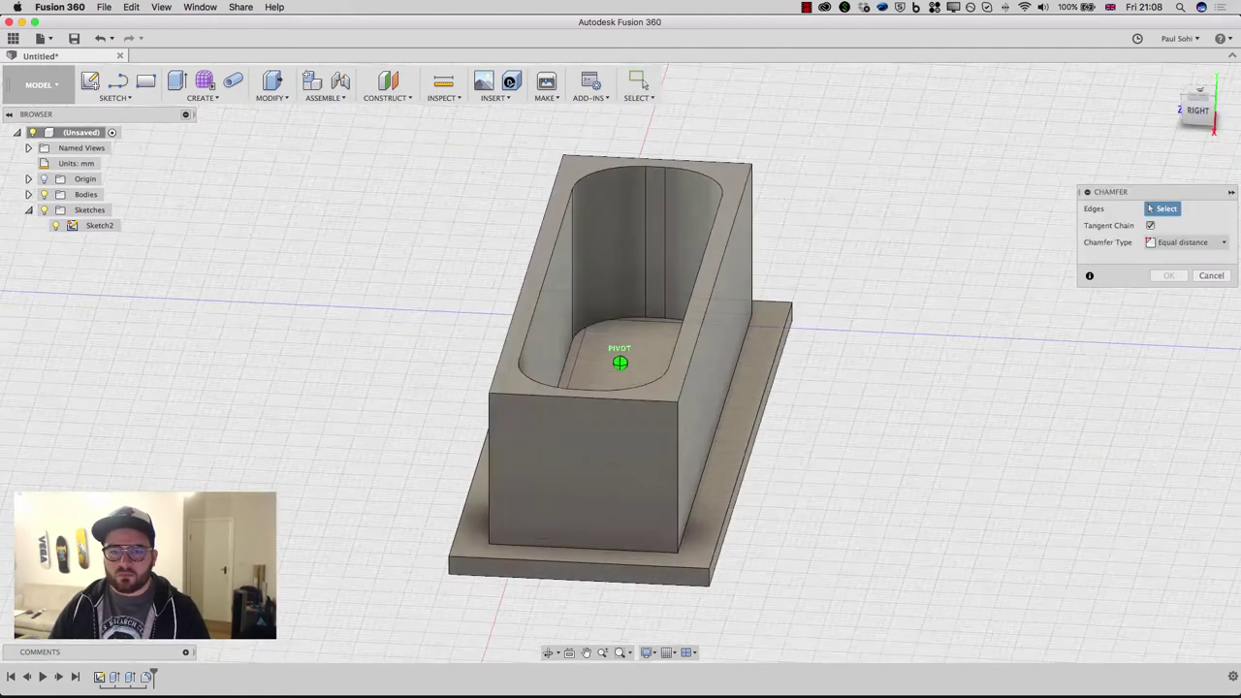
drag(1199, 107, 1188, 118)
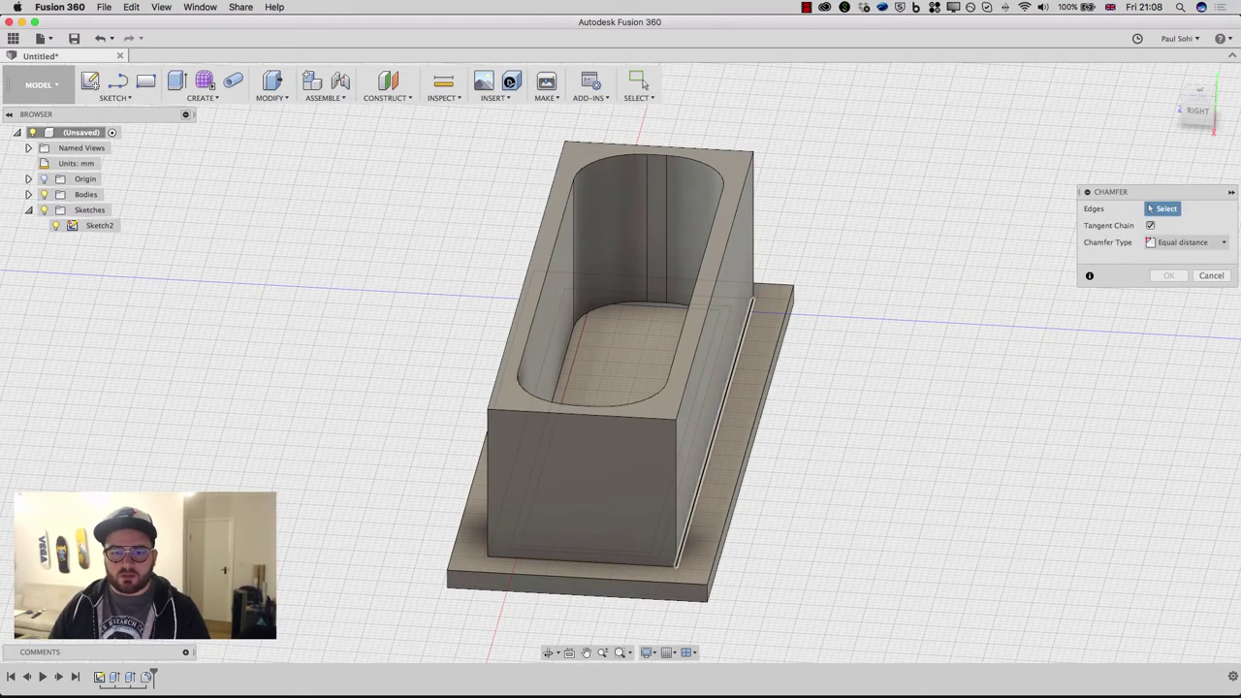
click(693, 521)
click(643, 561)
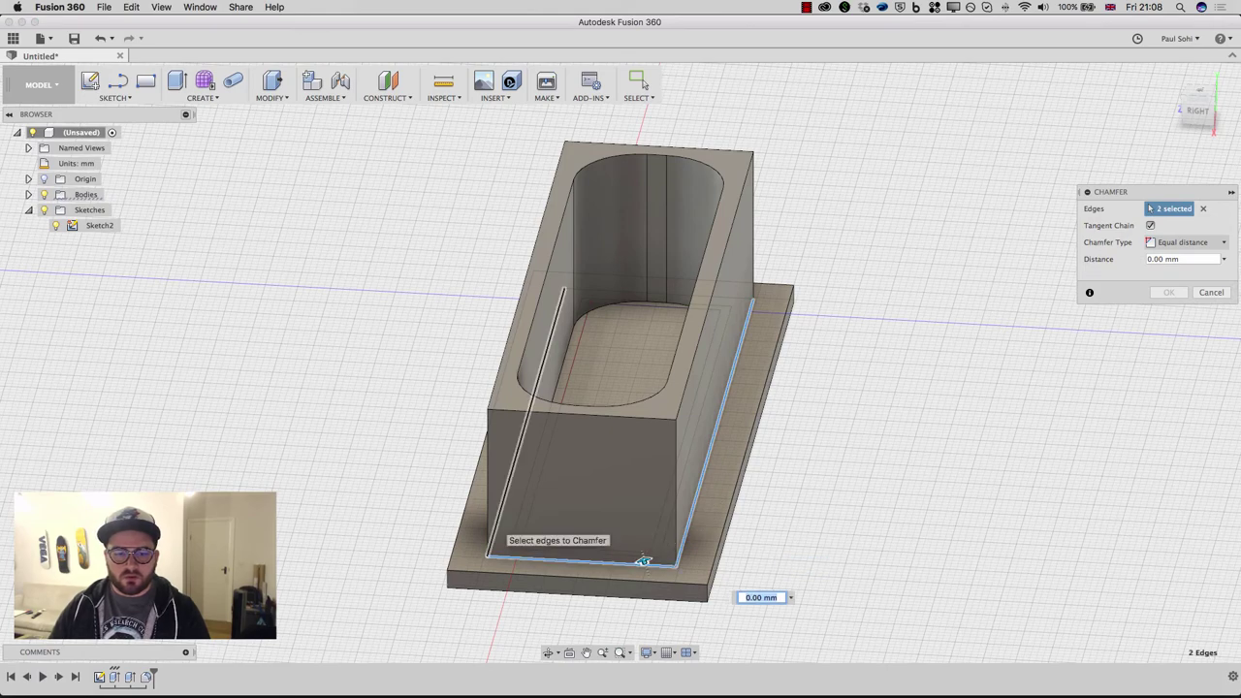
click(496, 523)
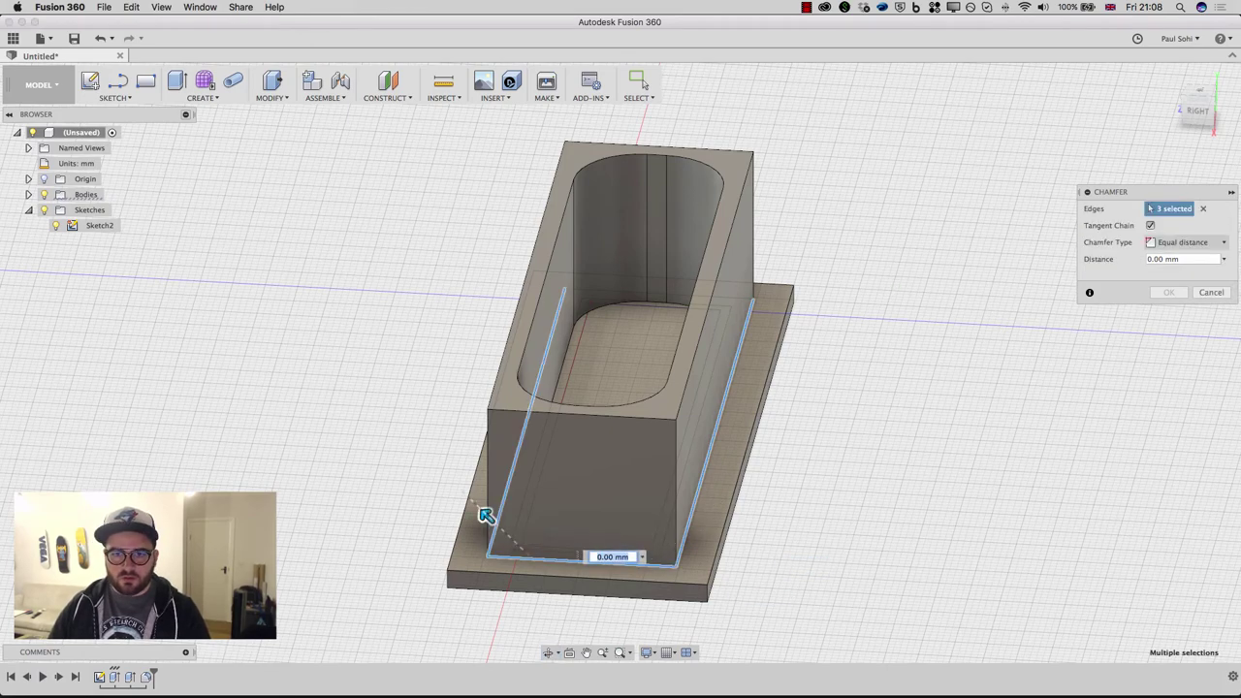
shift+middle_drag(485, 515, 410, 354)
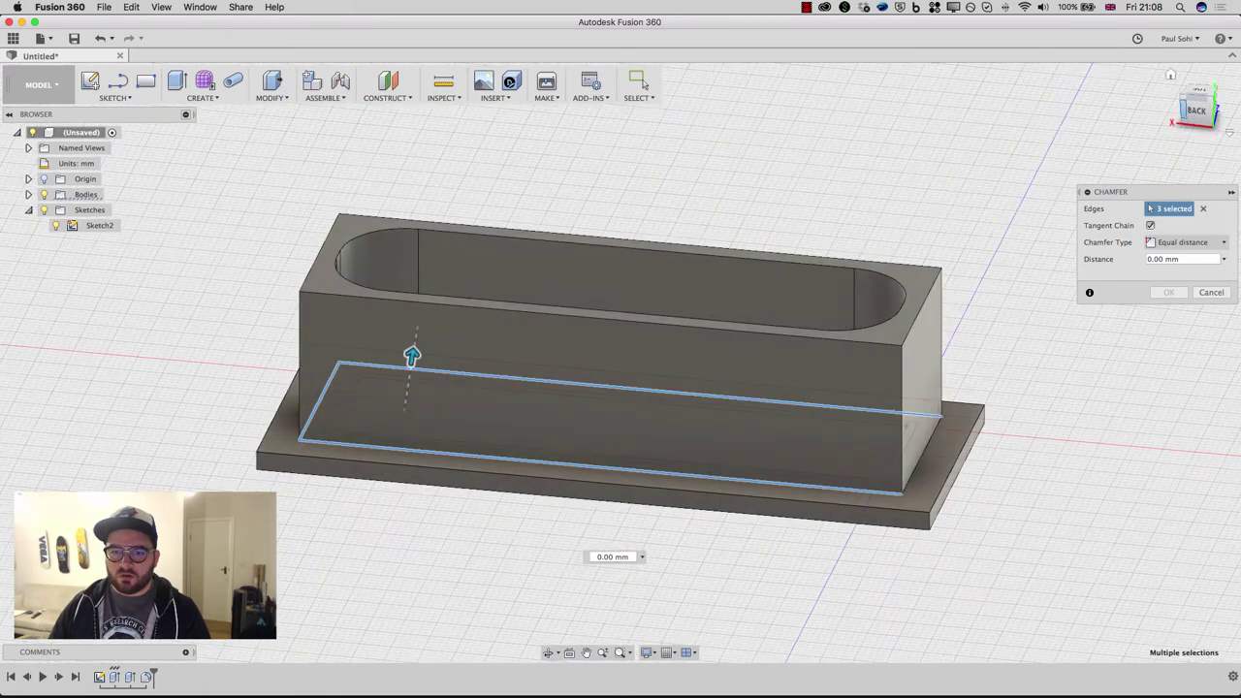
click(927, 453)
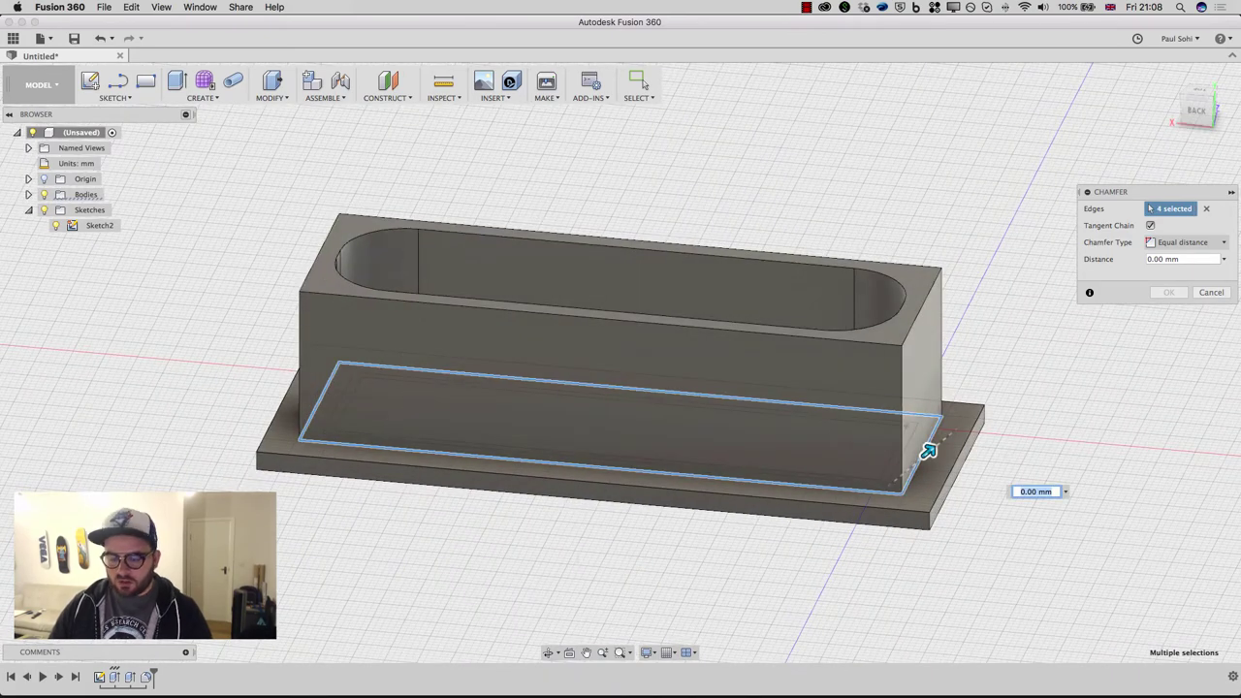
Set the chamfer type to Two distances, 4 mm by 9 mm, and apply it
text(5)
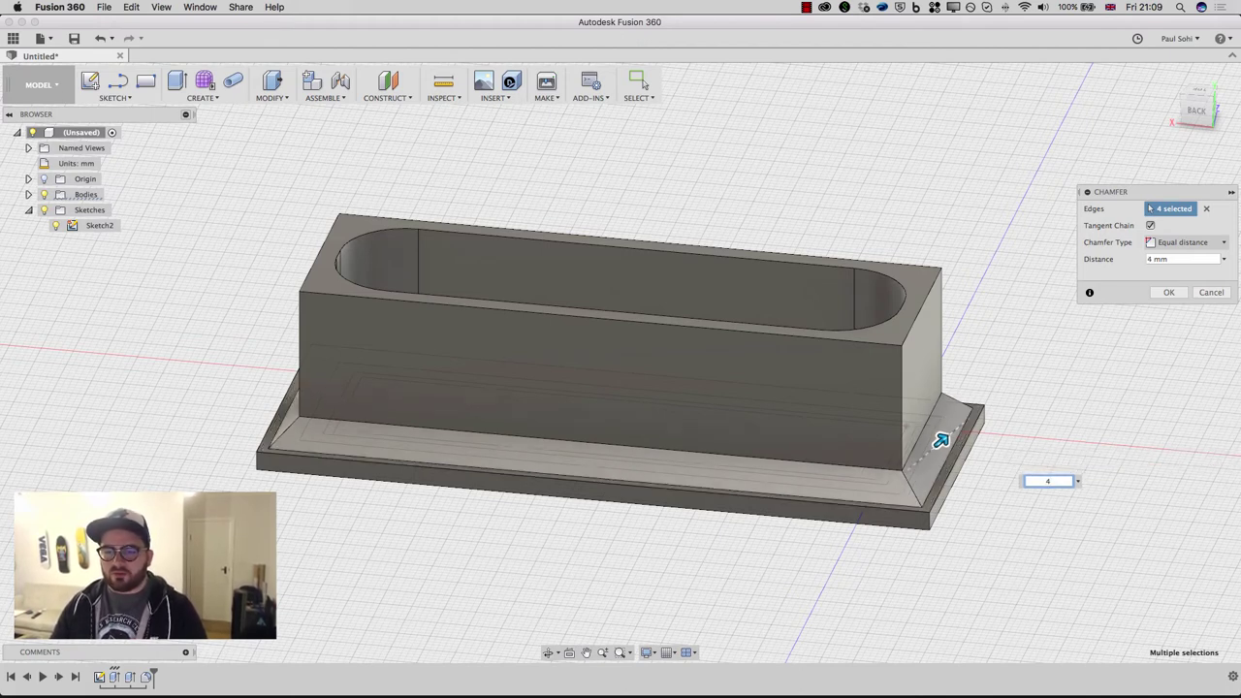
key(space)
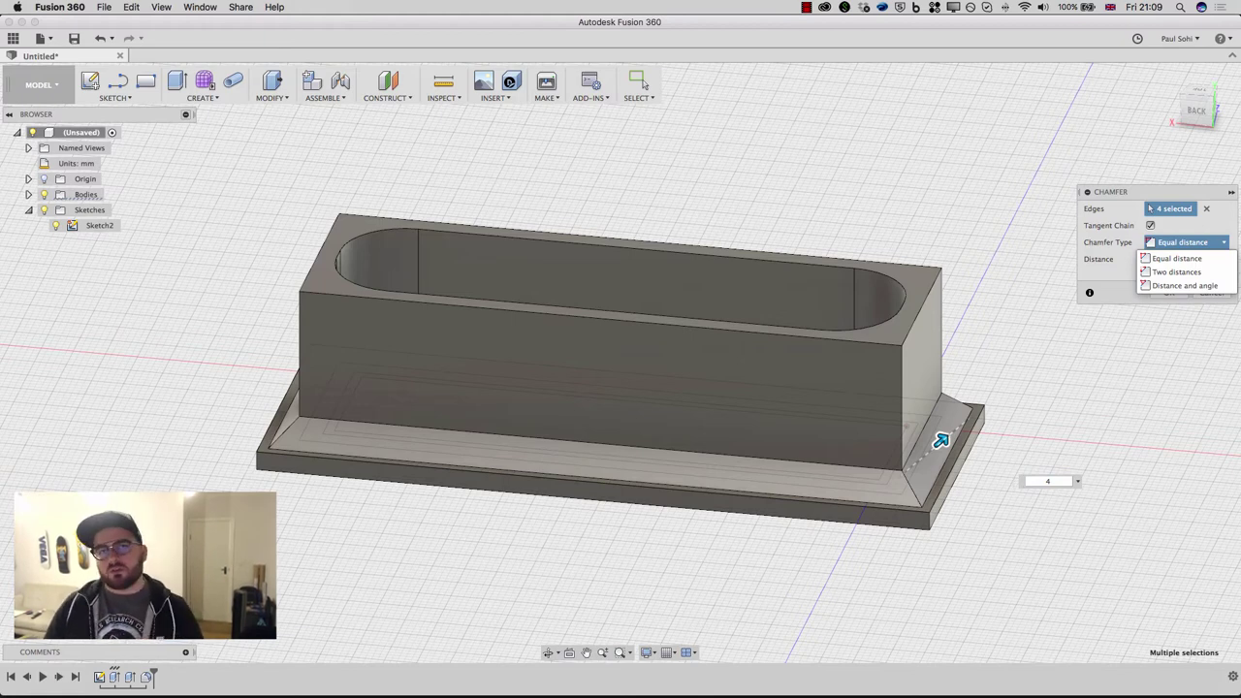
key(Down)
key(Return)
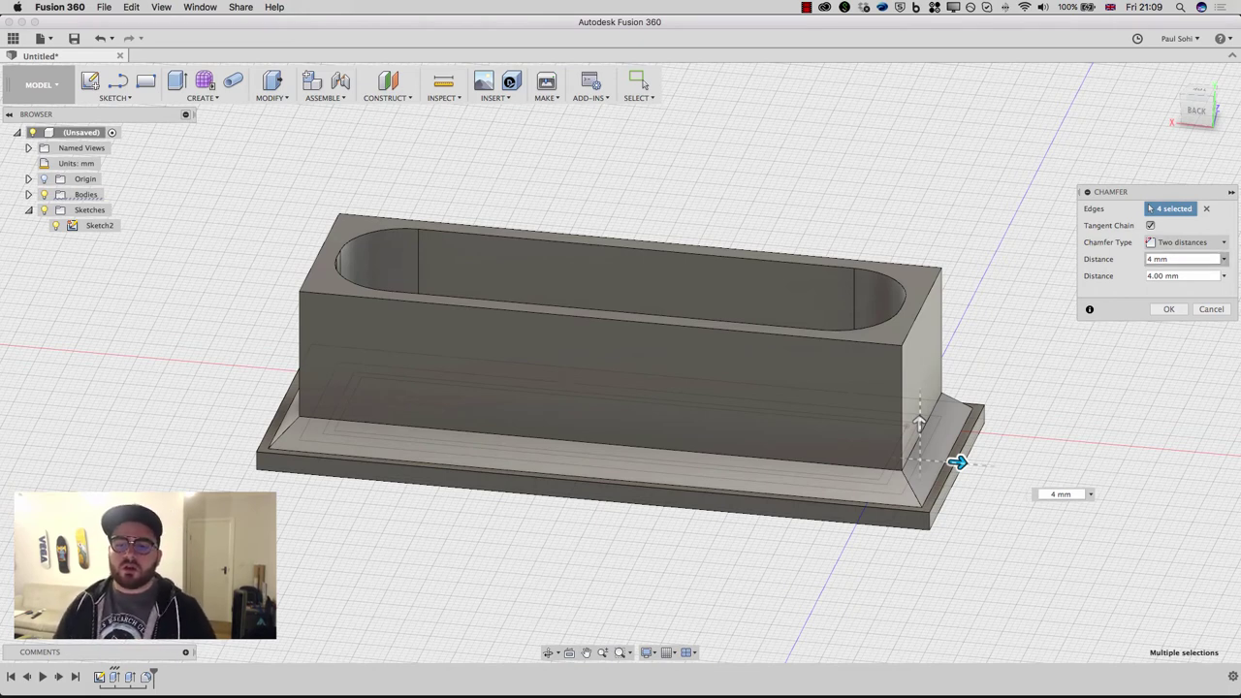
drag(919, 423, 920, 394)
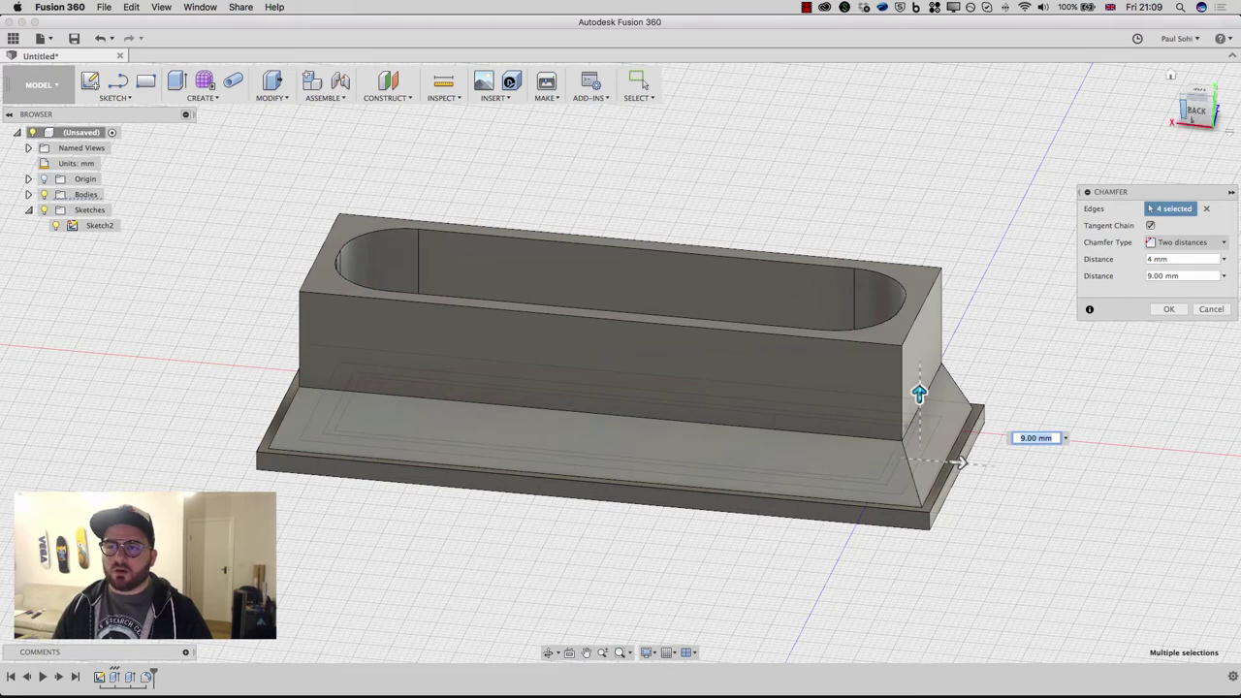
mouse_move(920, 394)
shift+middle_down()
mouse_move(924, 349)
mouse_move(895, 418)
shift+middle_up()
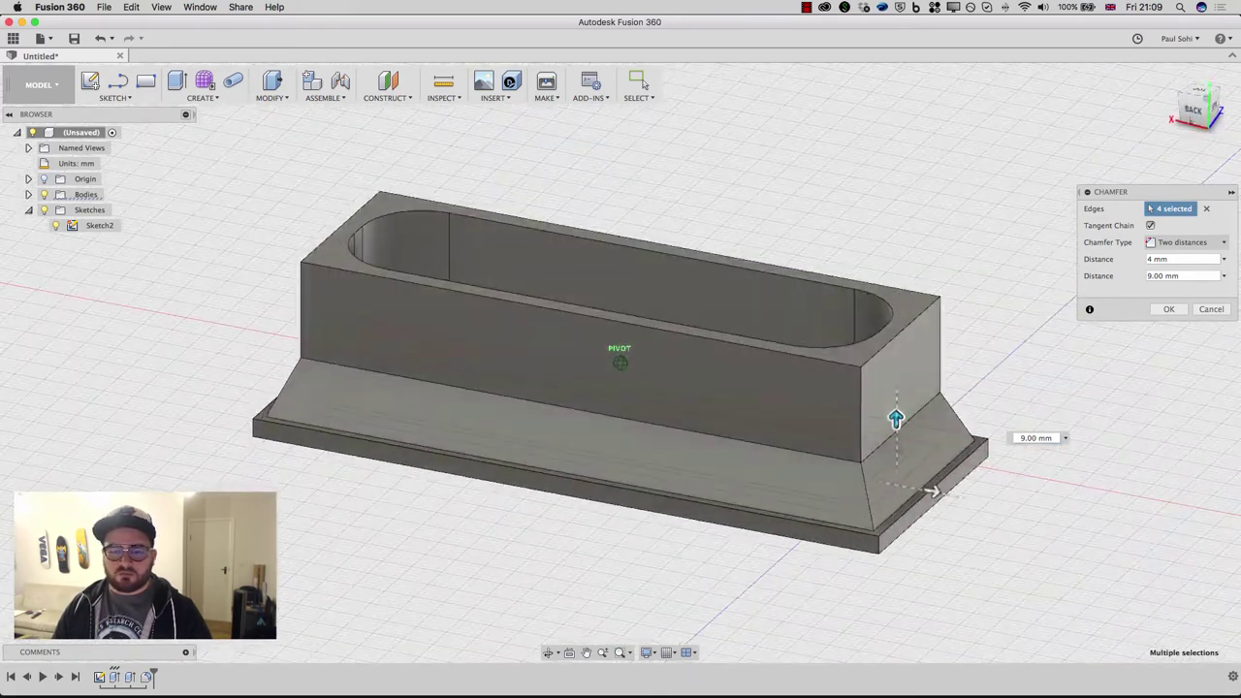
key(Return)
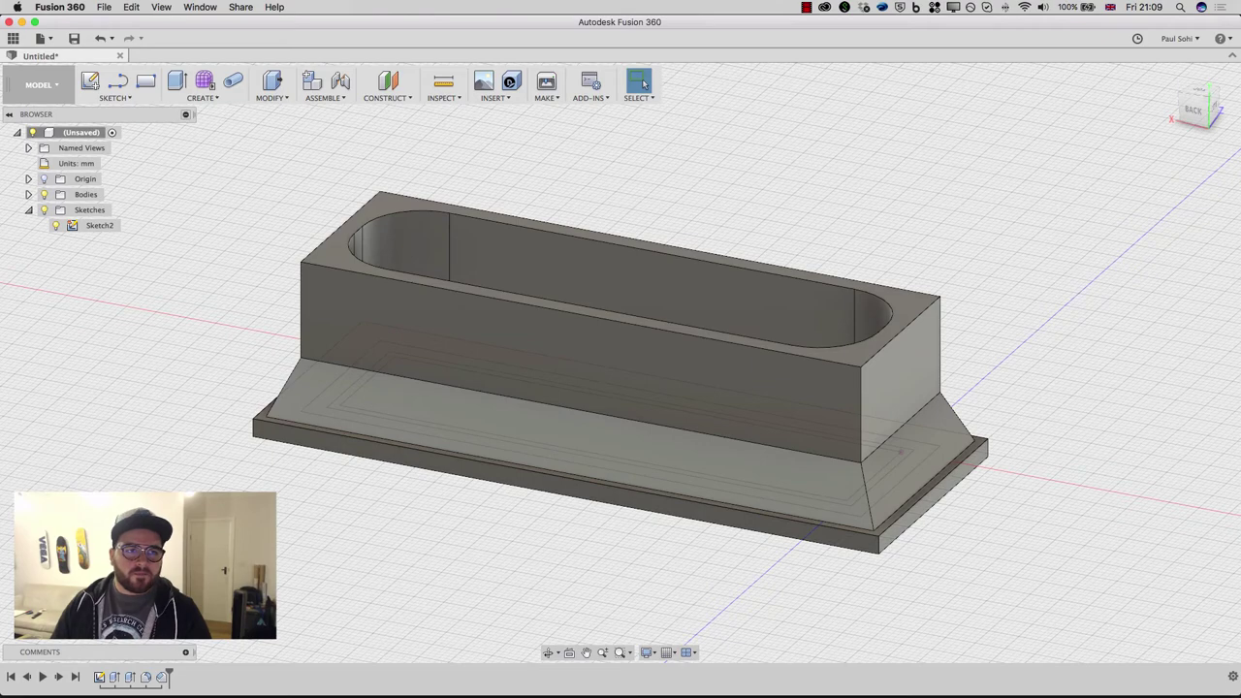
Begin a fillet on the left corner edges, then cancel it
key(f)
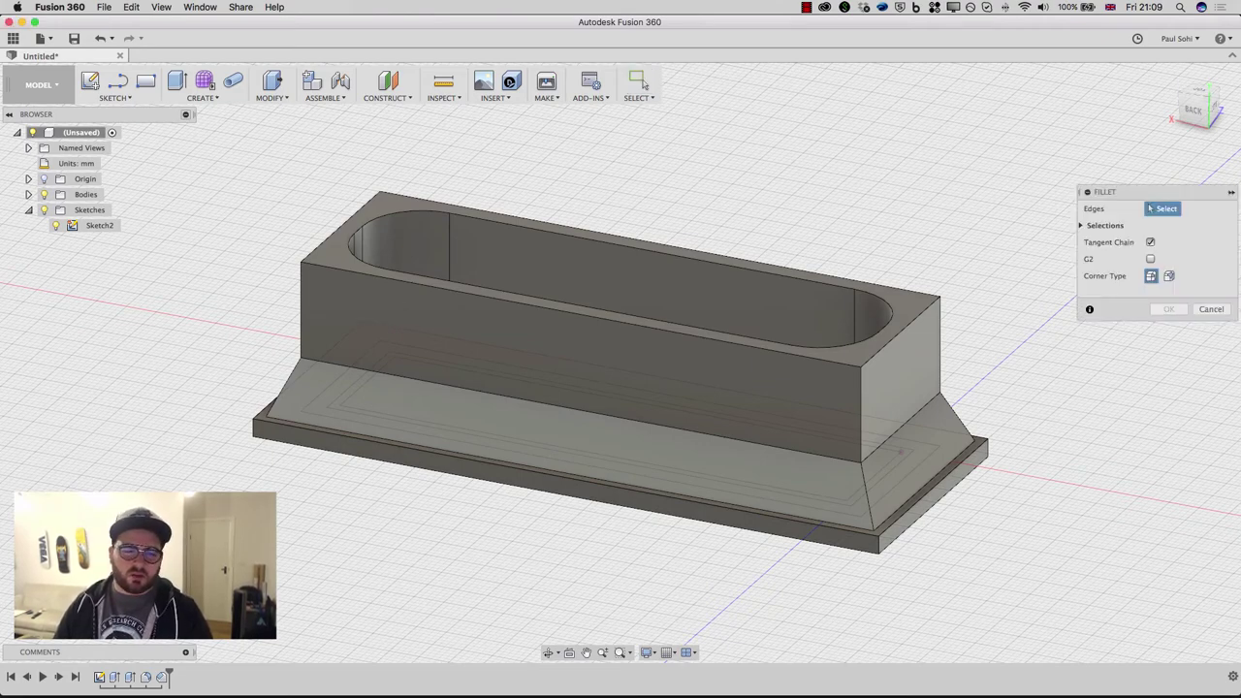
click(299, 295)
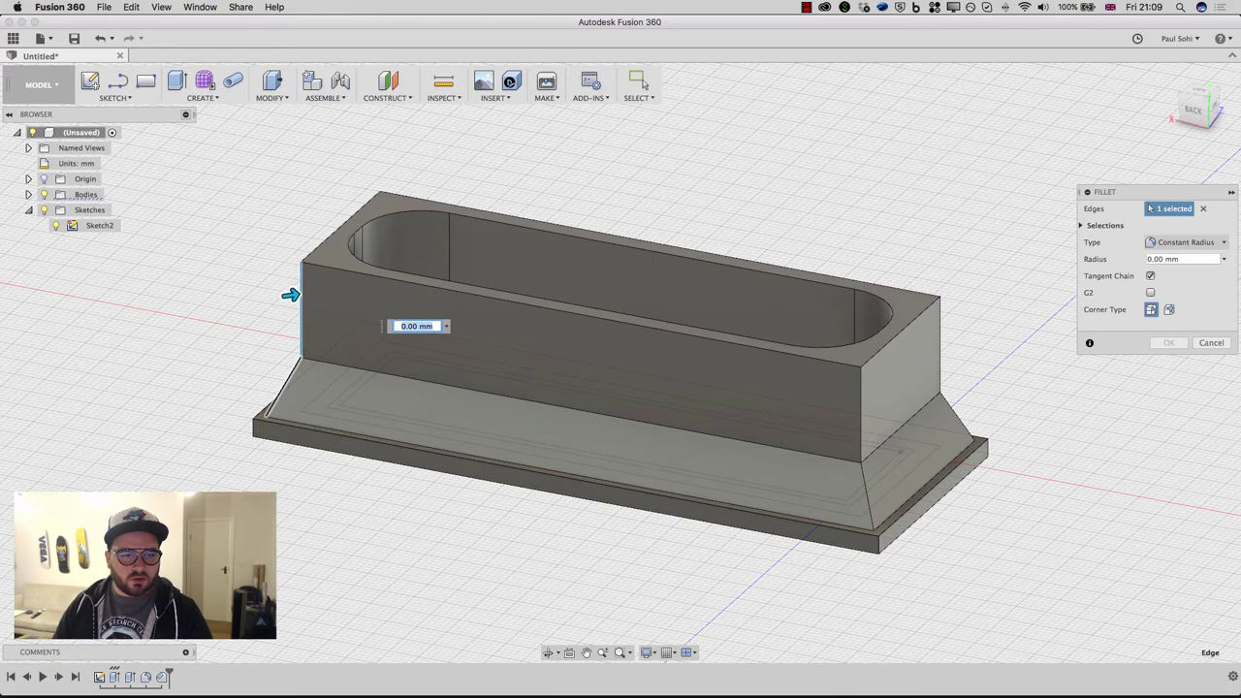
click(280, 374)
click(861, 484)
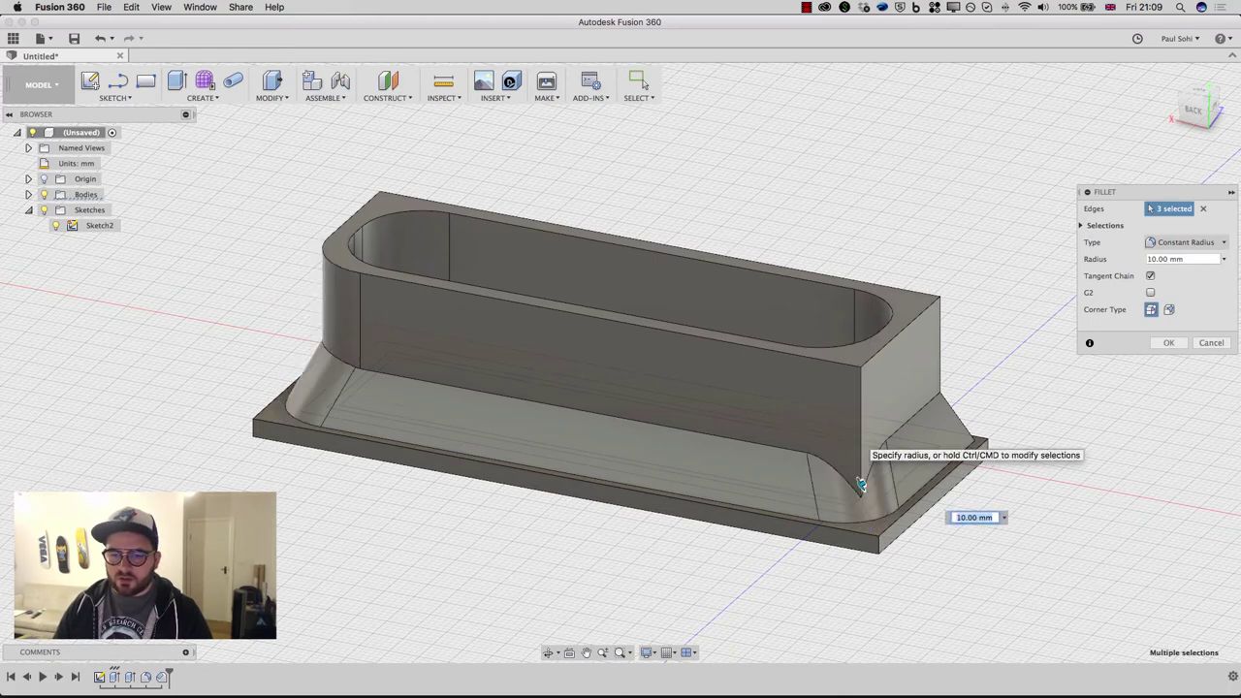
key(Escape)
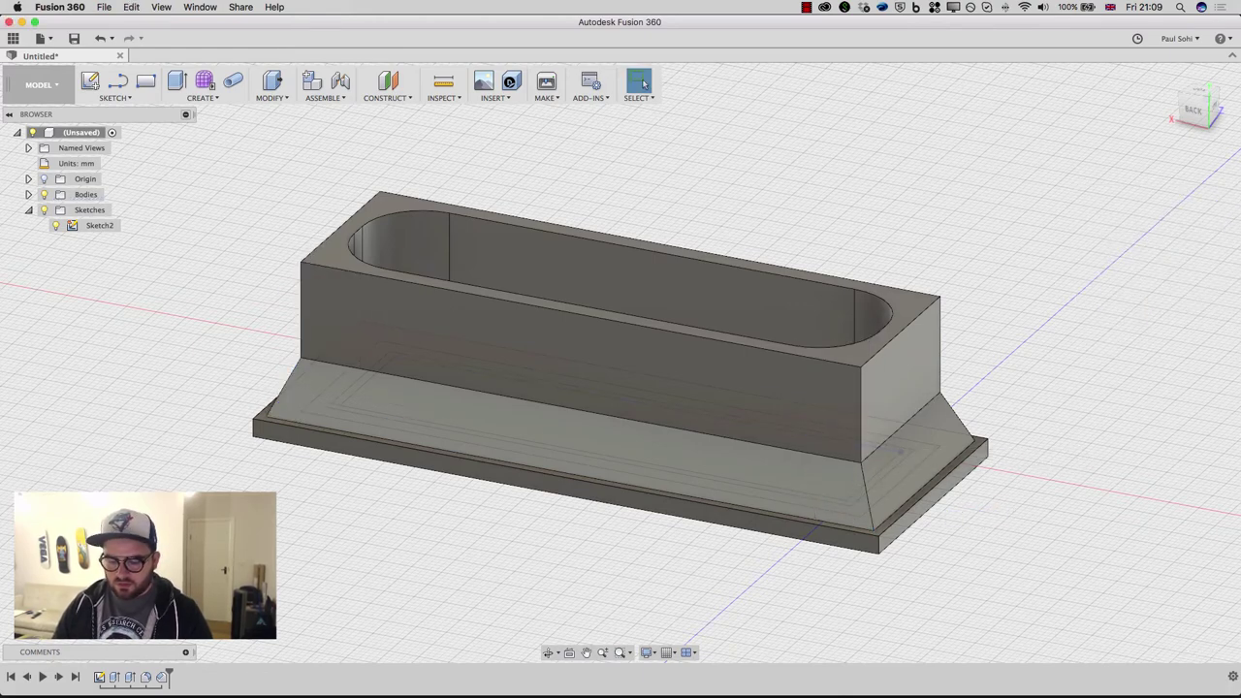
Start a fresh fillet and select the eight vertical and sloped corner edges
key(f)
click(861, 420)
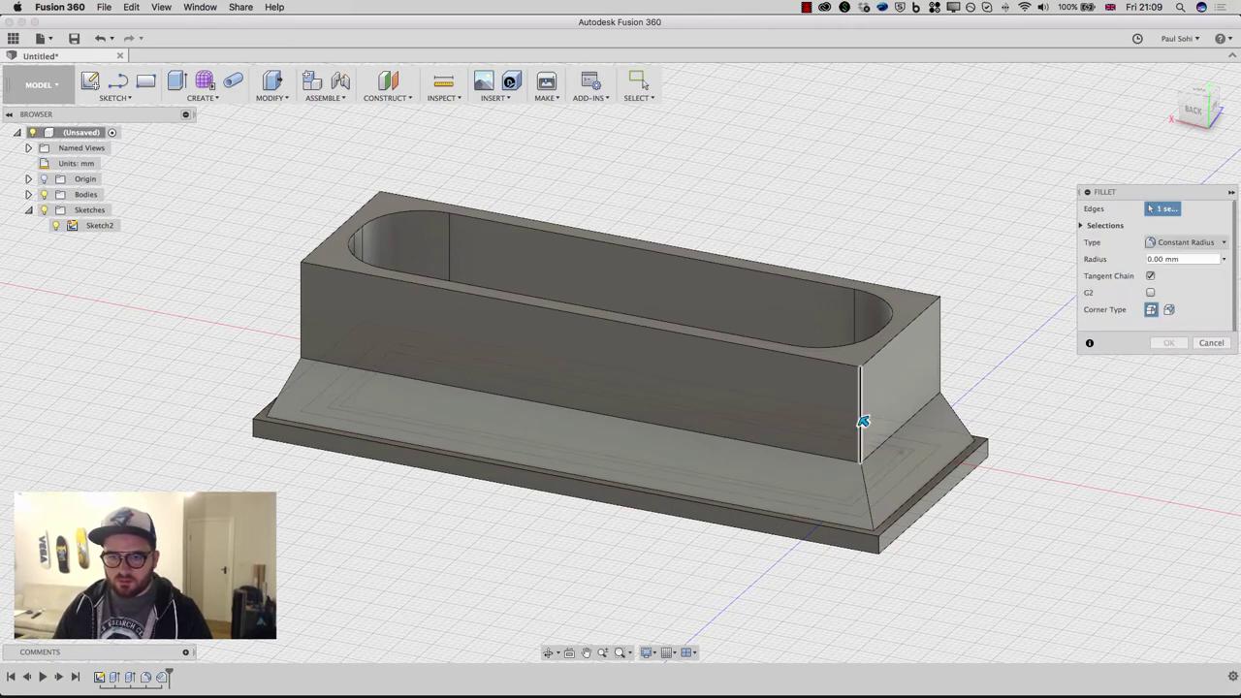
click(870, 504)
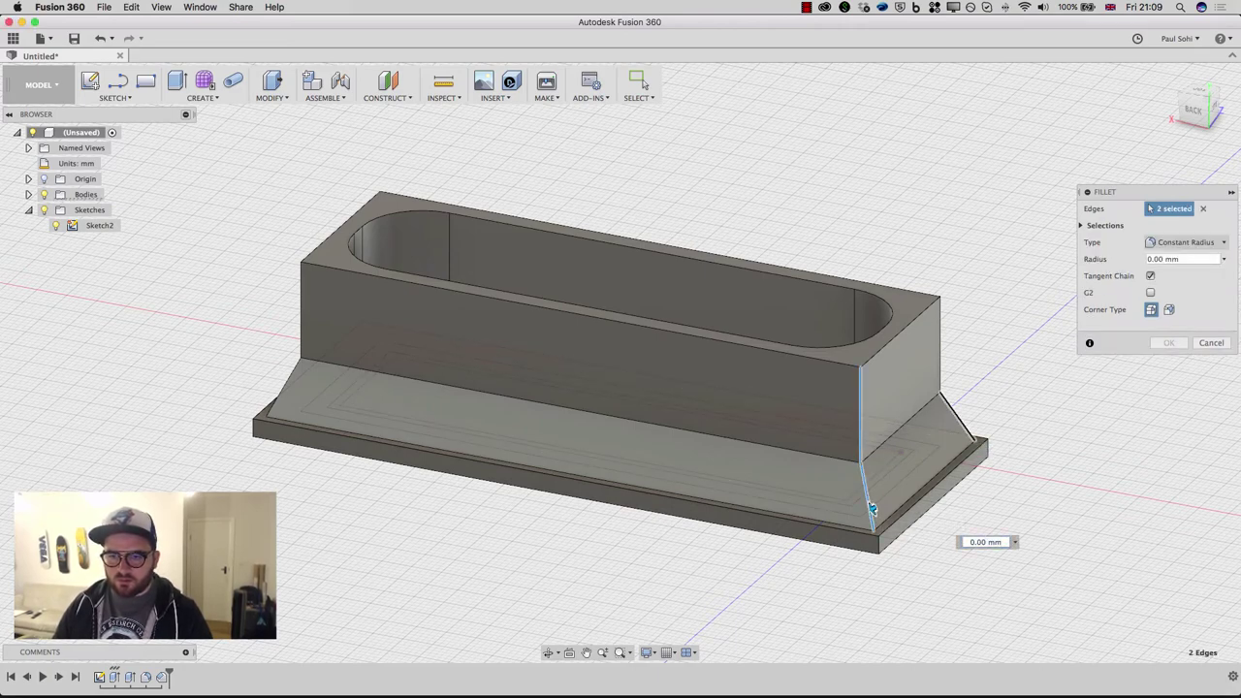
click(960, 407)
click(379, 223)
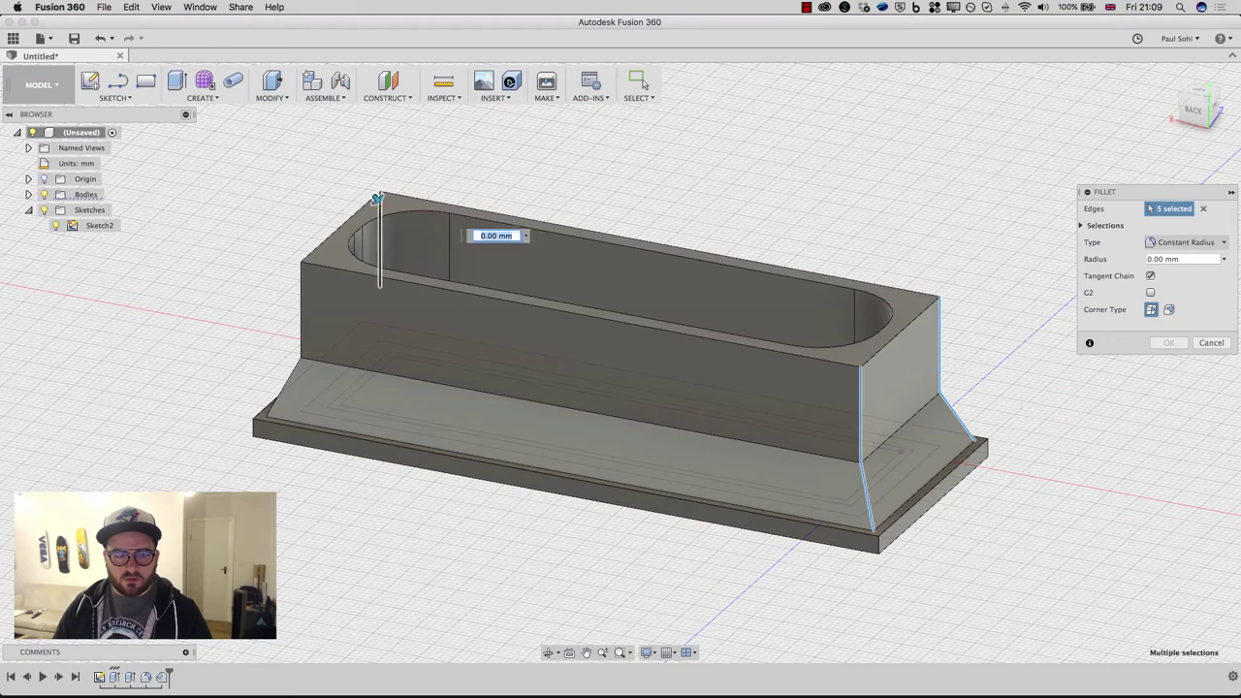
click(361, 303)
click(299, 316)
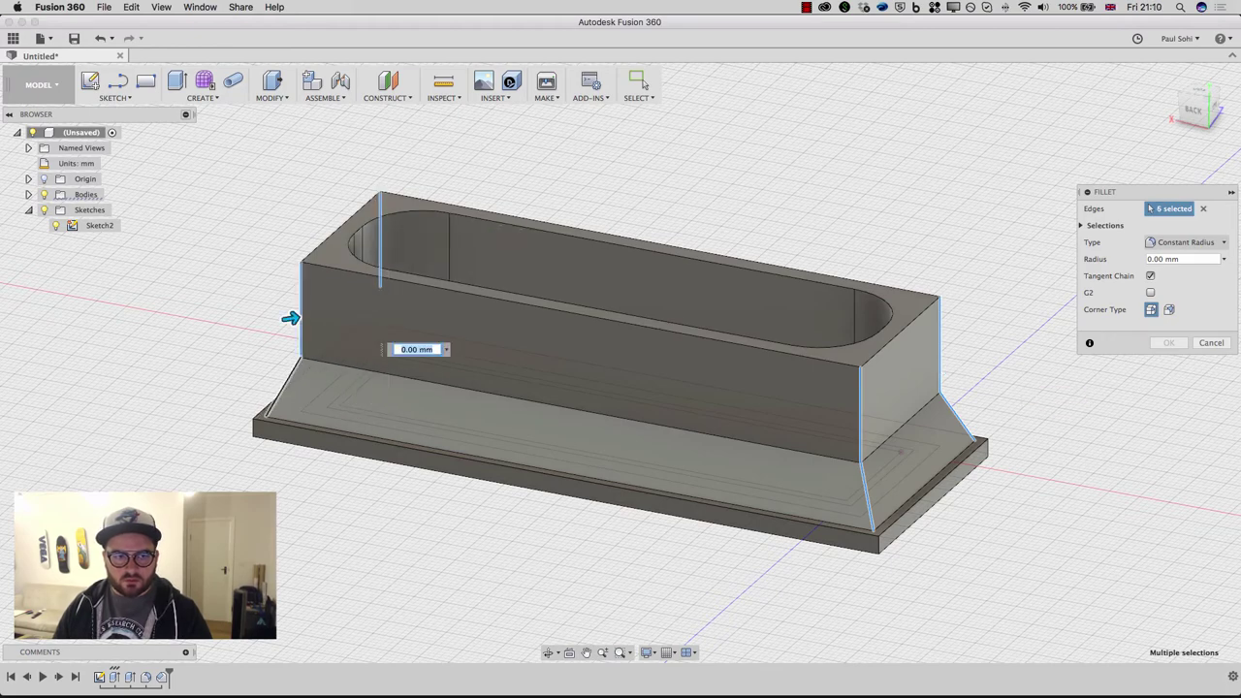
click(286, 370)
shift+middle_drag(277, 354, 116, 543)
click(50, 438)
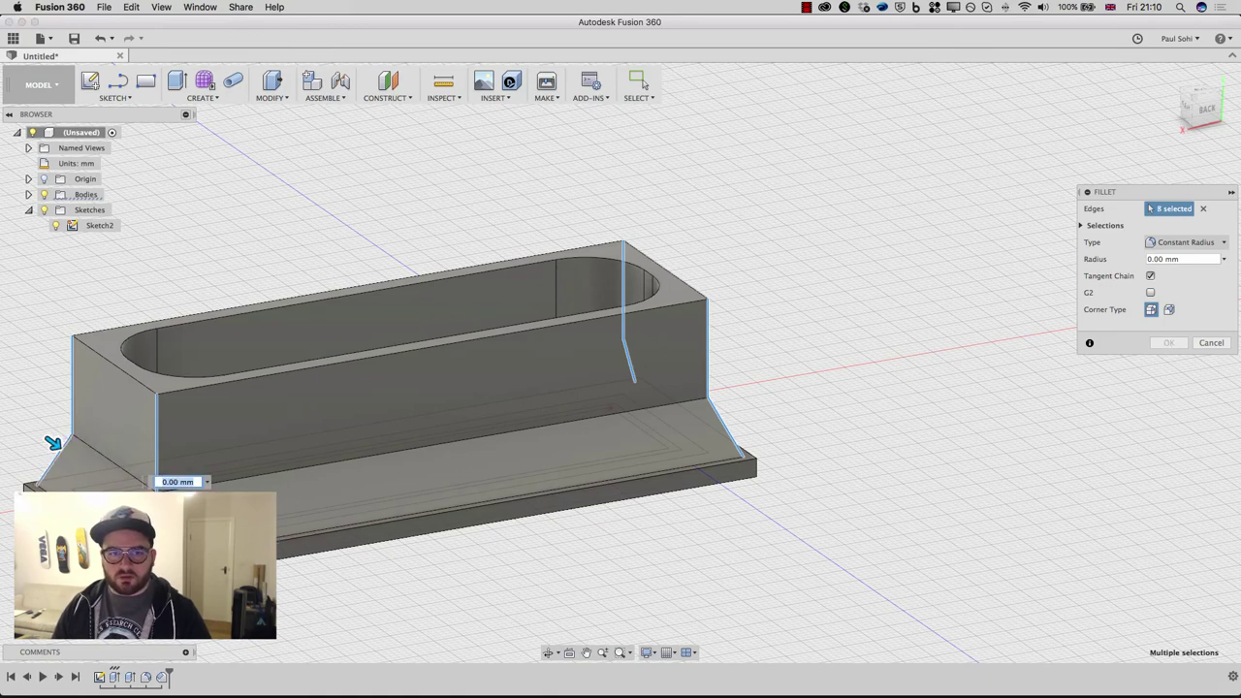
middle_drag(51, 442, 303, 410)
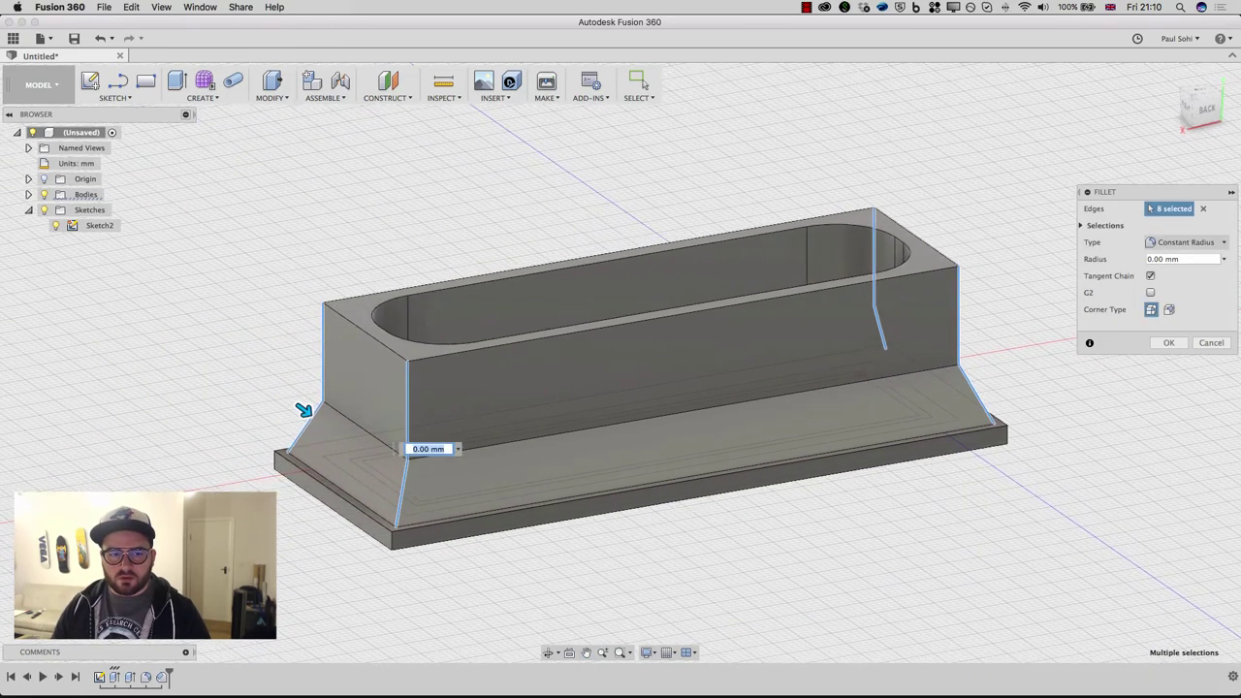
Apply the corner fillet with a 4 mm radius
text(4)
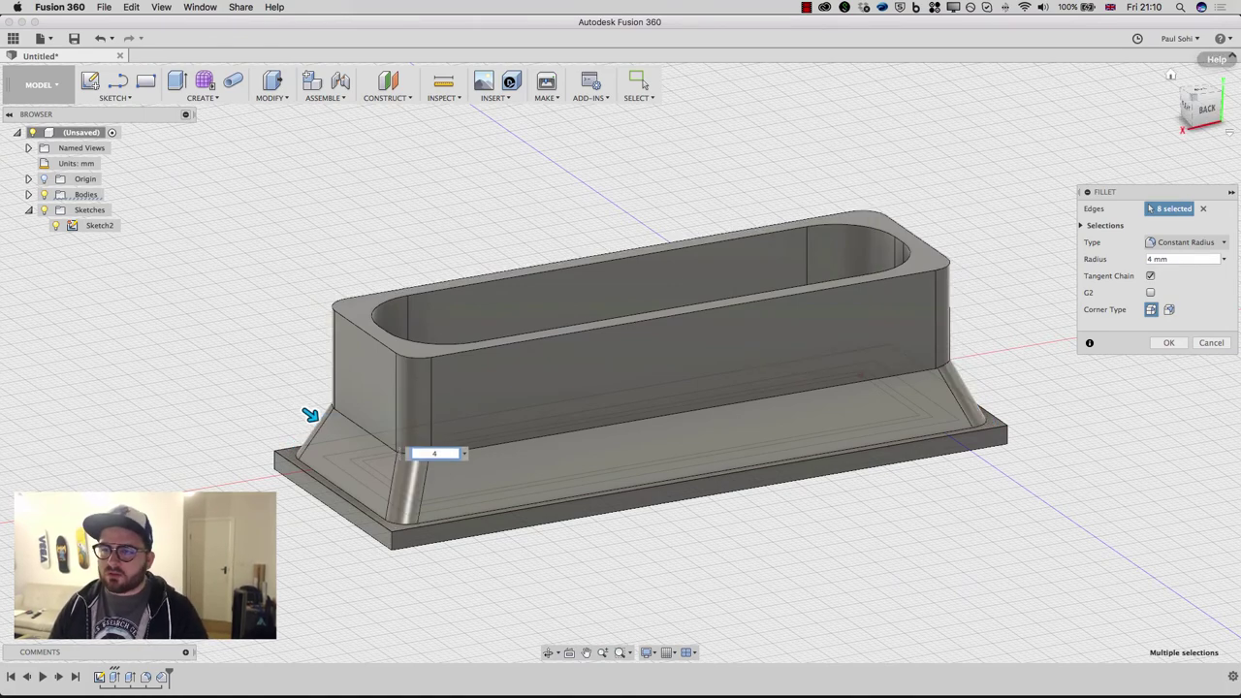
mouse_move(309, 415)
shift+middle_down()
mouse_move(297, 343)
mouse_move(329, 241)
mouse_move(294, 385)
mouse_move(293, 368)
shift+middle_up()
key(Return)
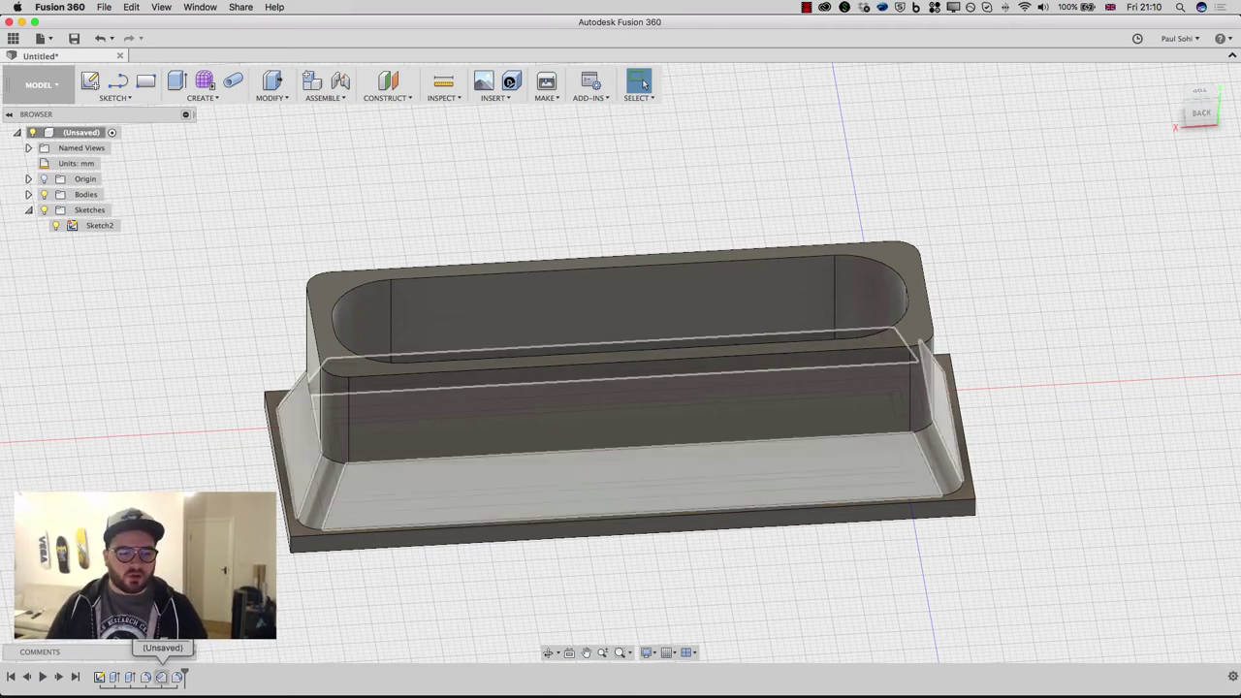
Edit the corner fillet in the timeline, changing its radius to 5 mm
double_click(178, 677)
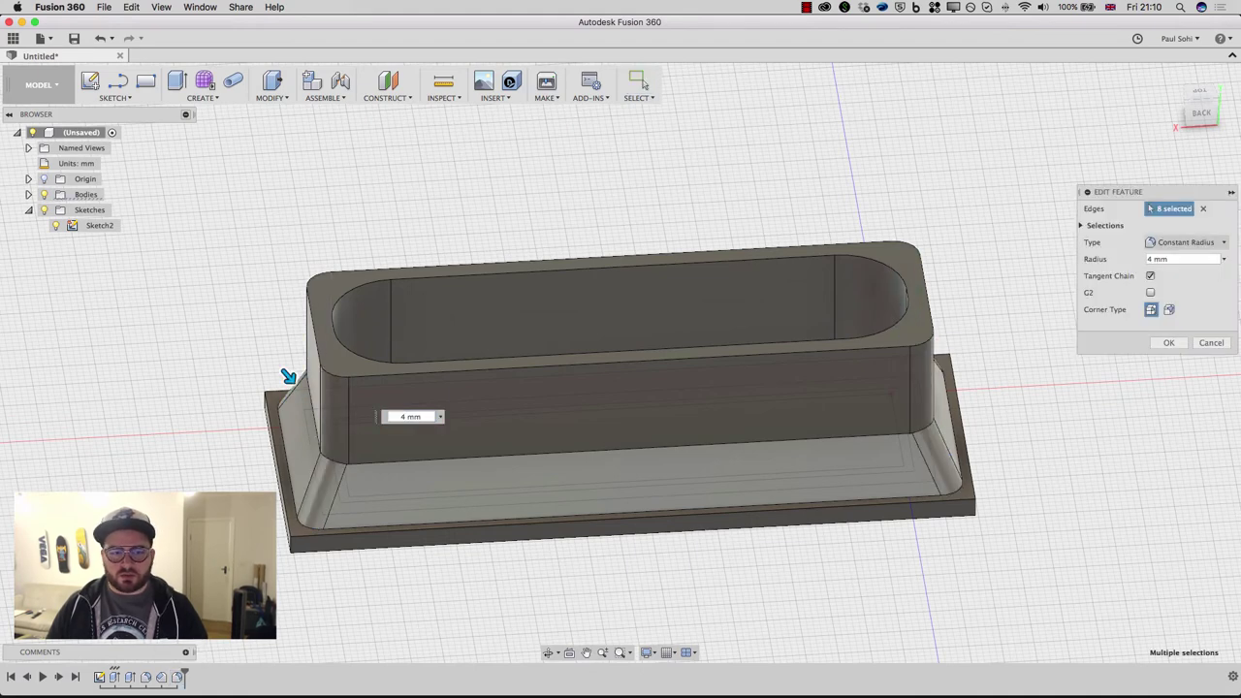
click(1183, 259)
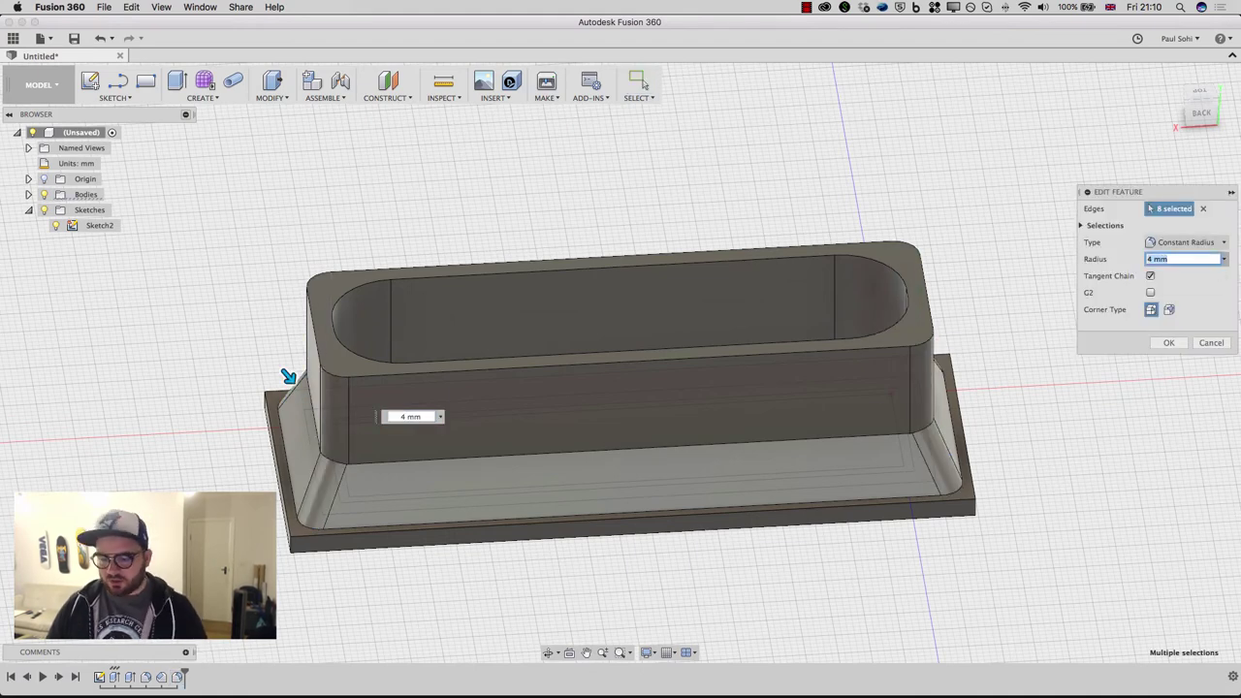
text(5)
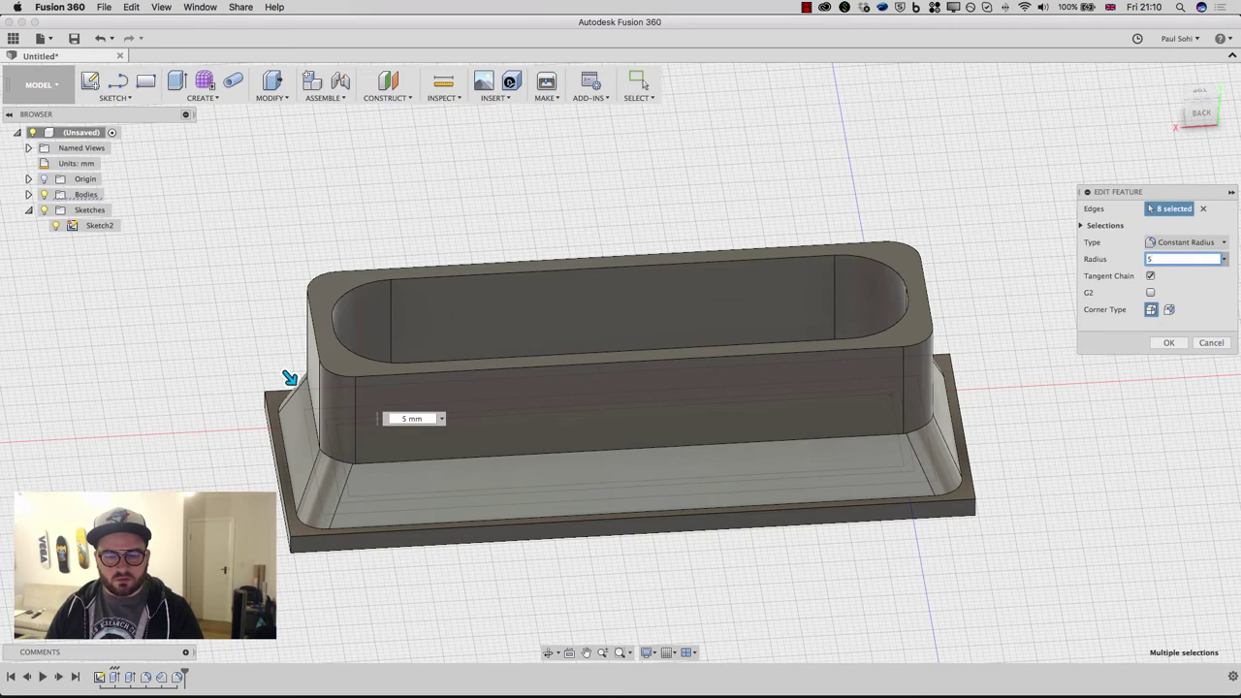
key(Return)
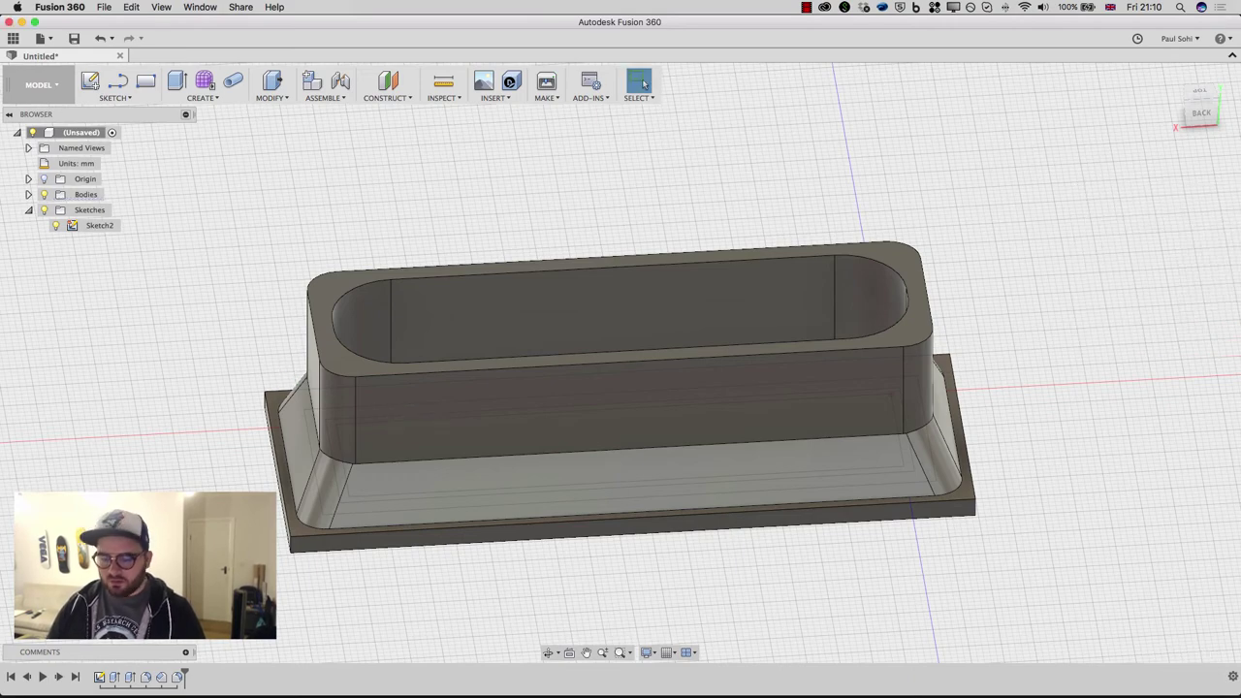
Fillet all remaining body edges at 1 mm, excluding the base plate's front edges
key(f)
shift+middle_drag(620, 362, 620, 350)
drag(1067, 155, 232, 585)
text(1)
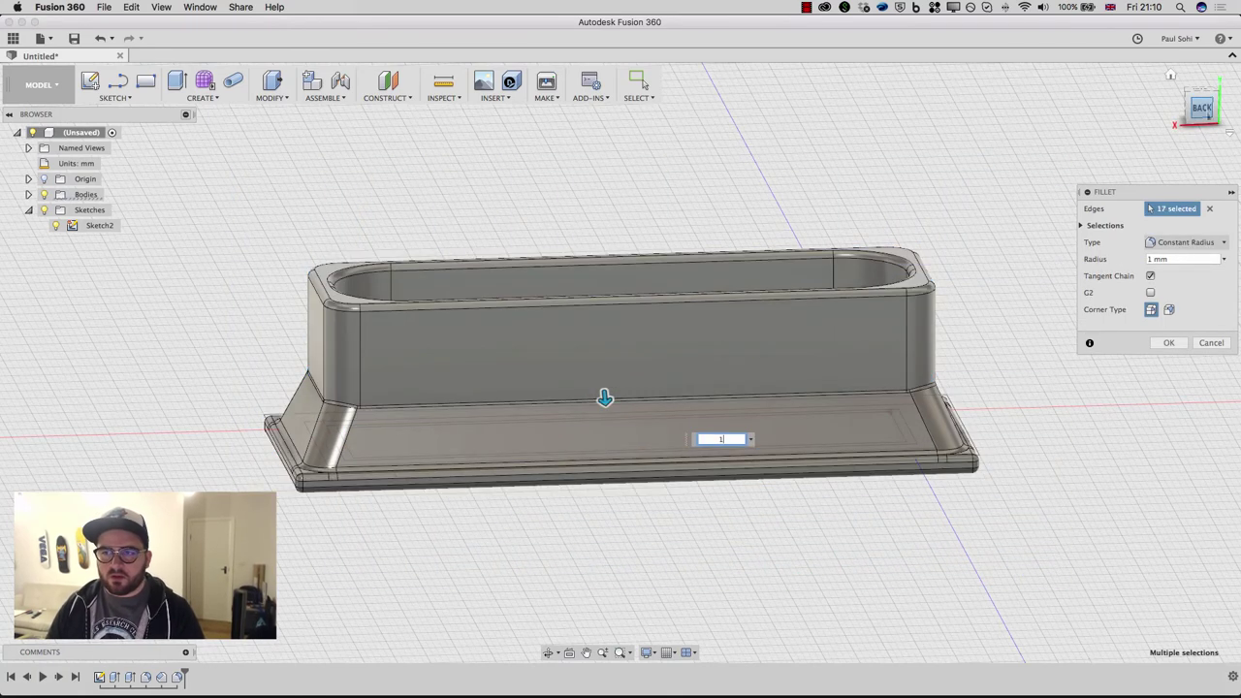
mouse_move(604, 396)
shift+middle_down()
mouse_move(665, 402)
mouse_move(657, 412)
shift+middle_up()
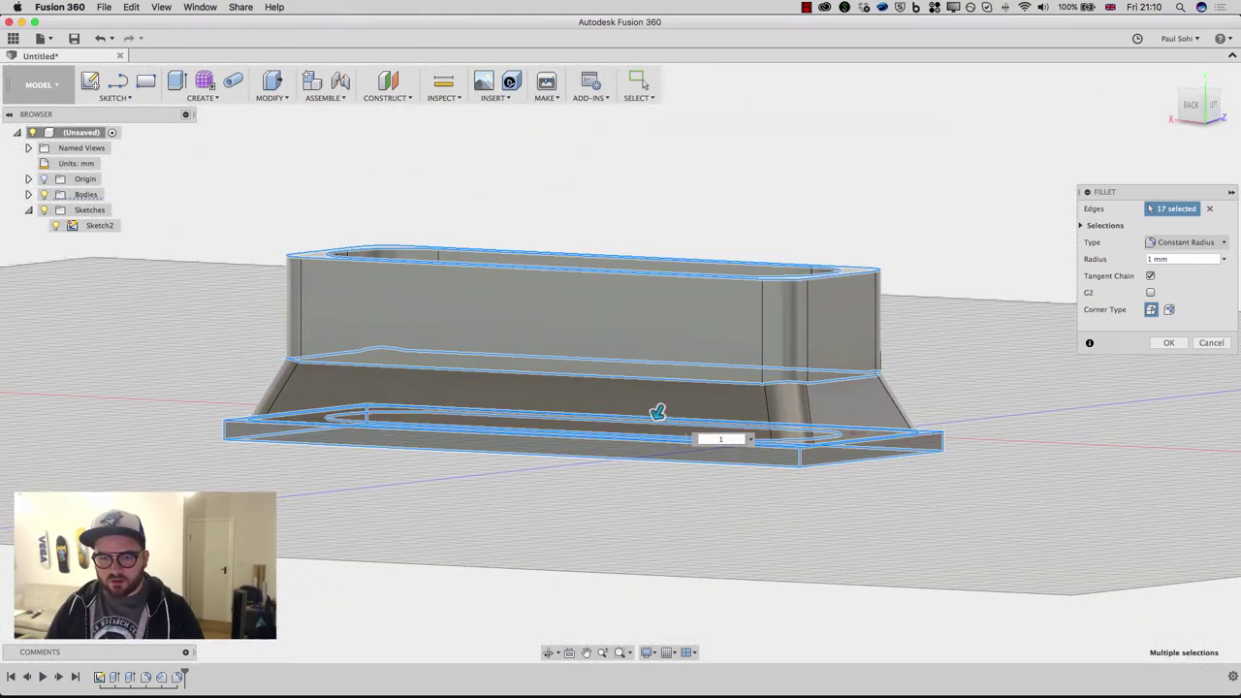
click(658, 412)
click(657, 412)
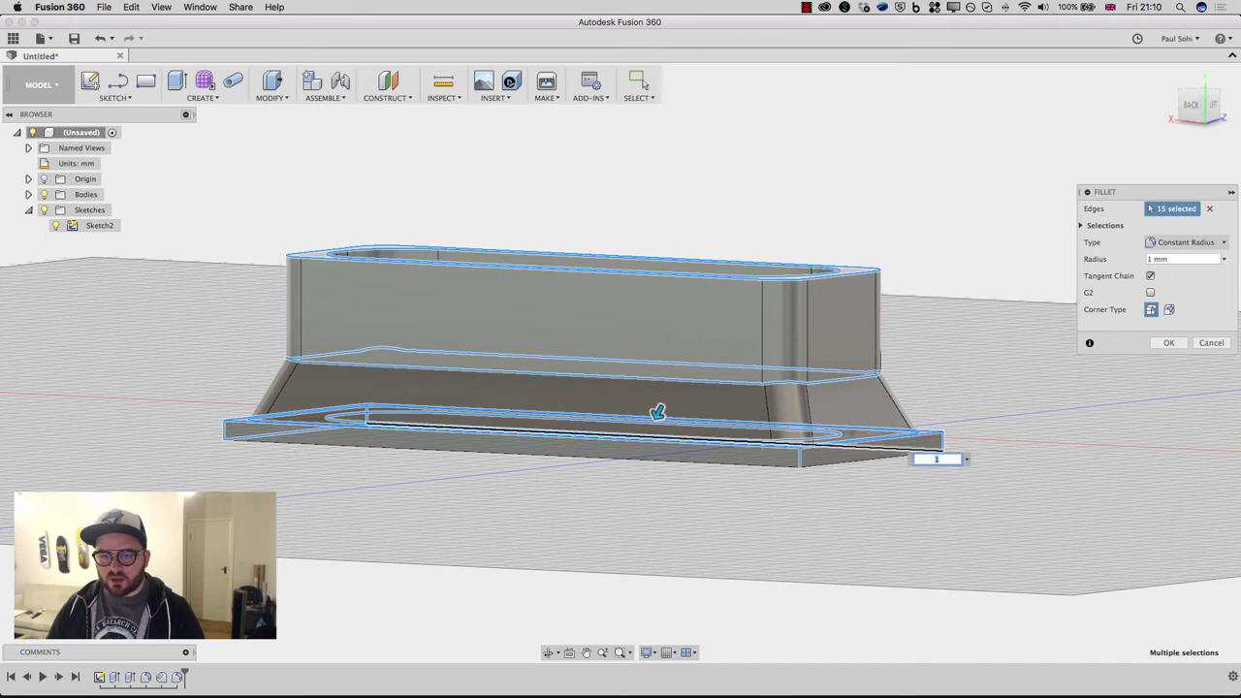
click(658, 413)
click(658, 412)
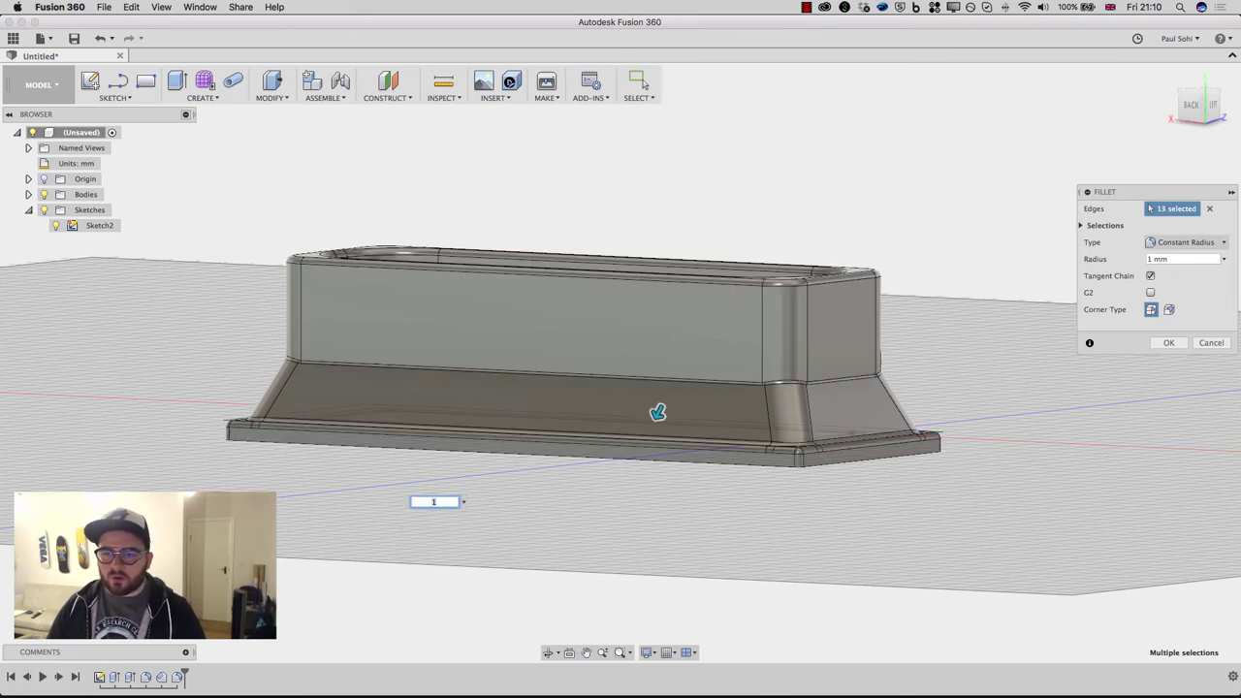
mouse_move(658, 412)
shift+middle_down()
mouse_move(694, 360)
mouse_move(634, 368)
mouse_move(634, 385)
mouse_move(562, 427)
mouse_move(566, 385)
mouse_move(623, 368)
mouse_move(682, 394)
mouse_move(697, 416)
mouse_move(631, 404)
mouse_move(636, 391)
shift+middle_up()
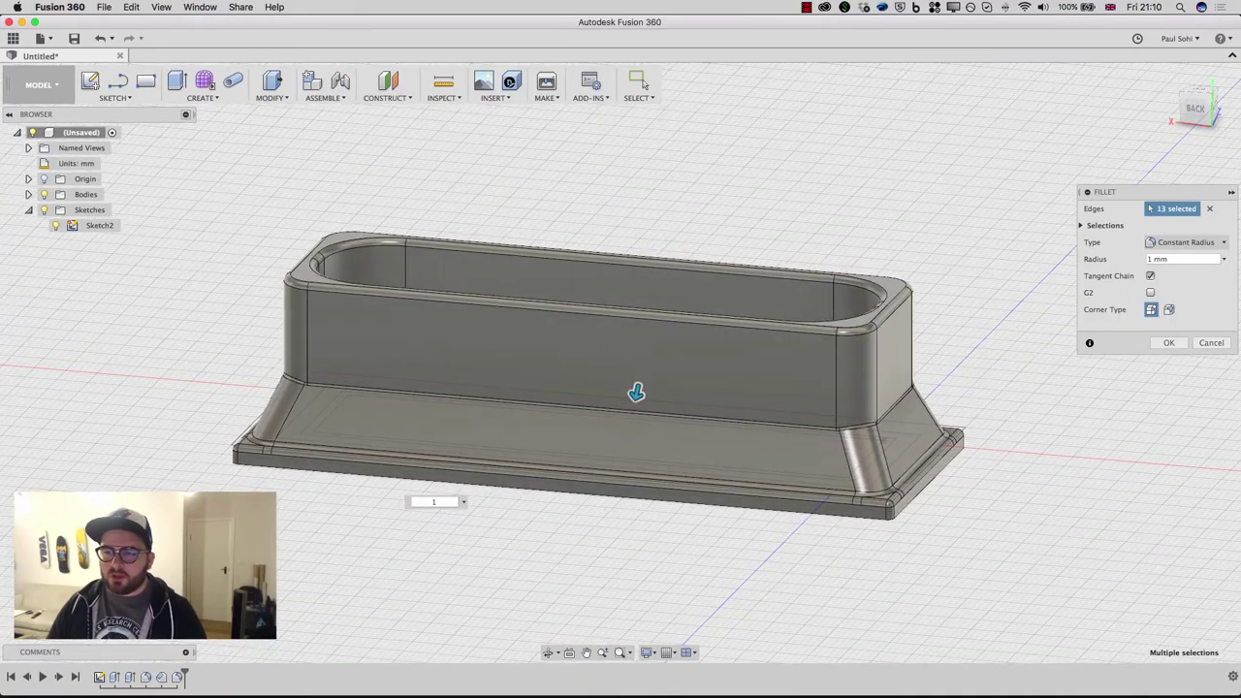
key(Return)
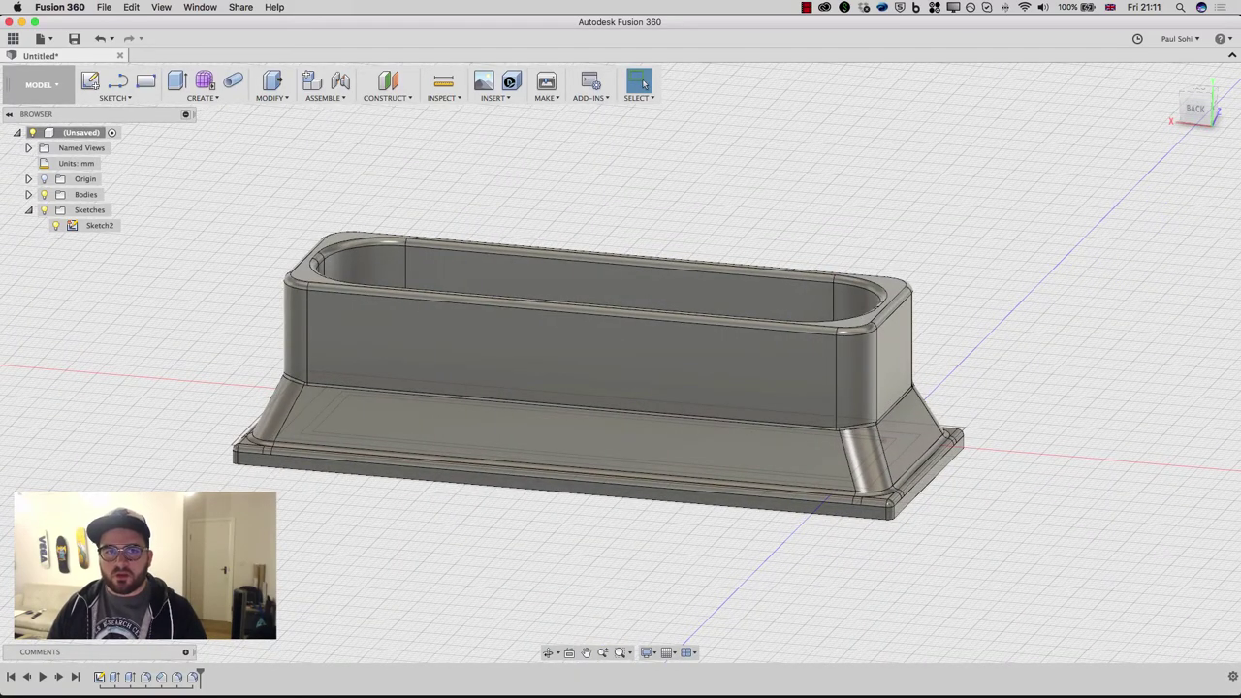
Export the stand body with 3D Print, saving to a file instead of the print utility
click(546, 97)
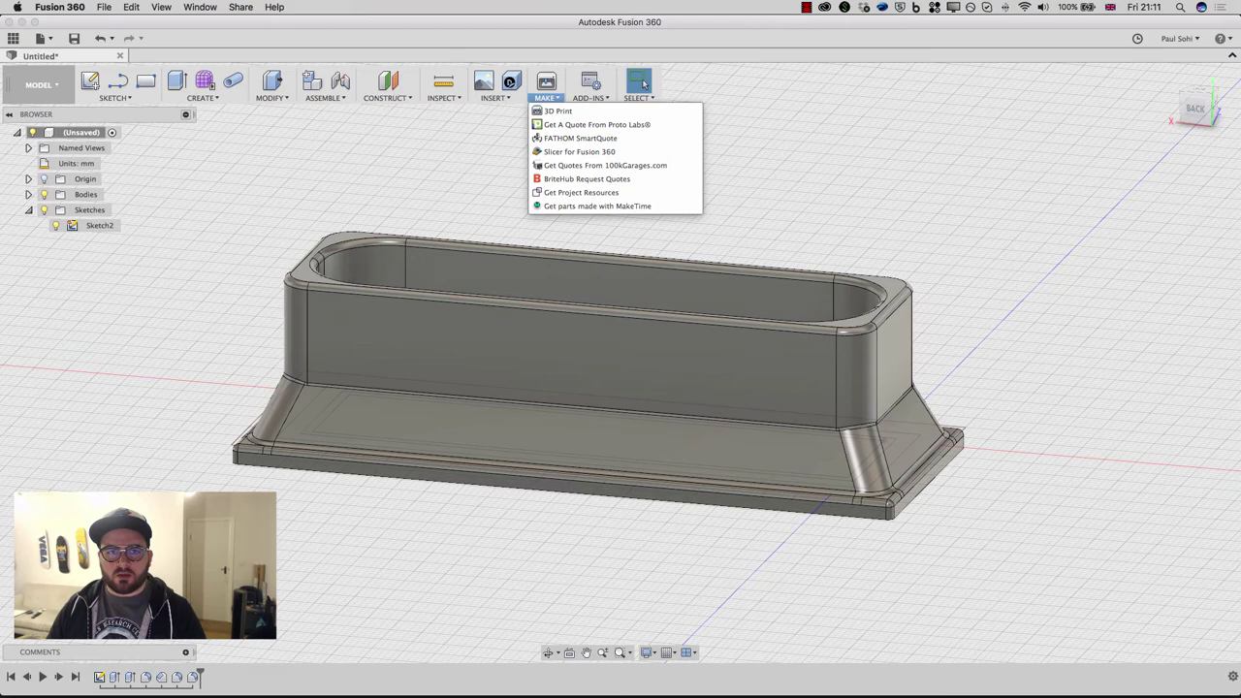
click(559, 110)
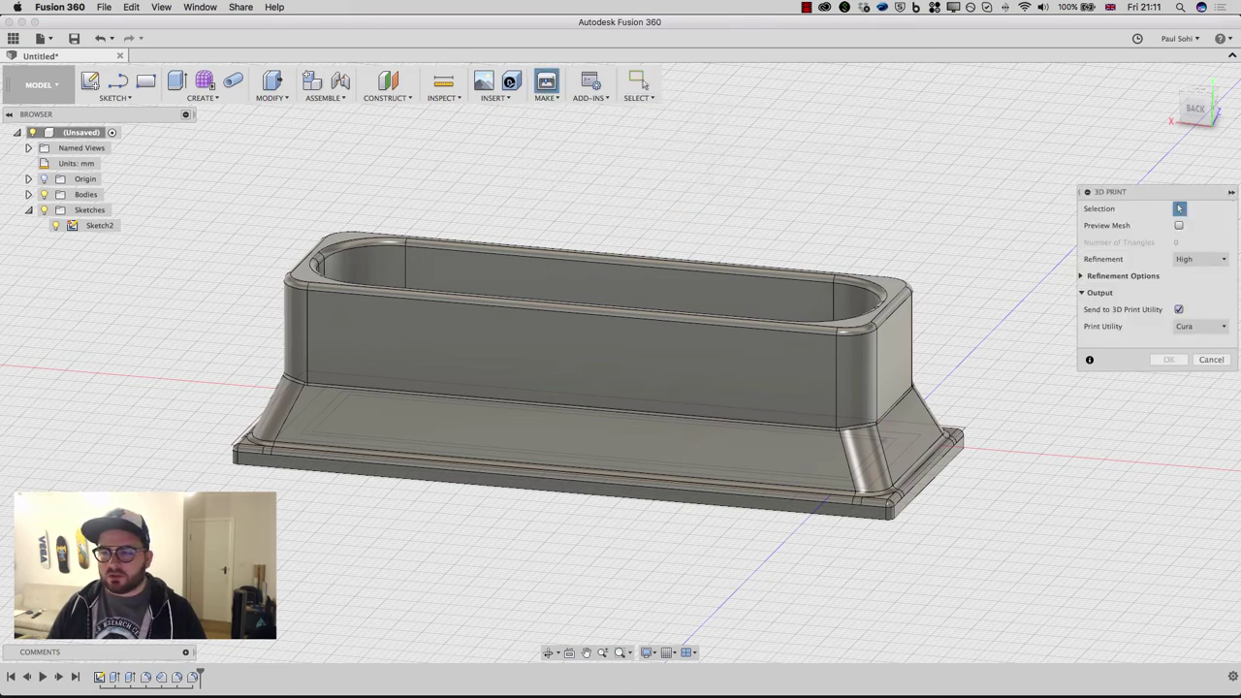
click(1179, 310)
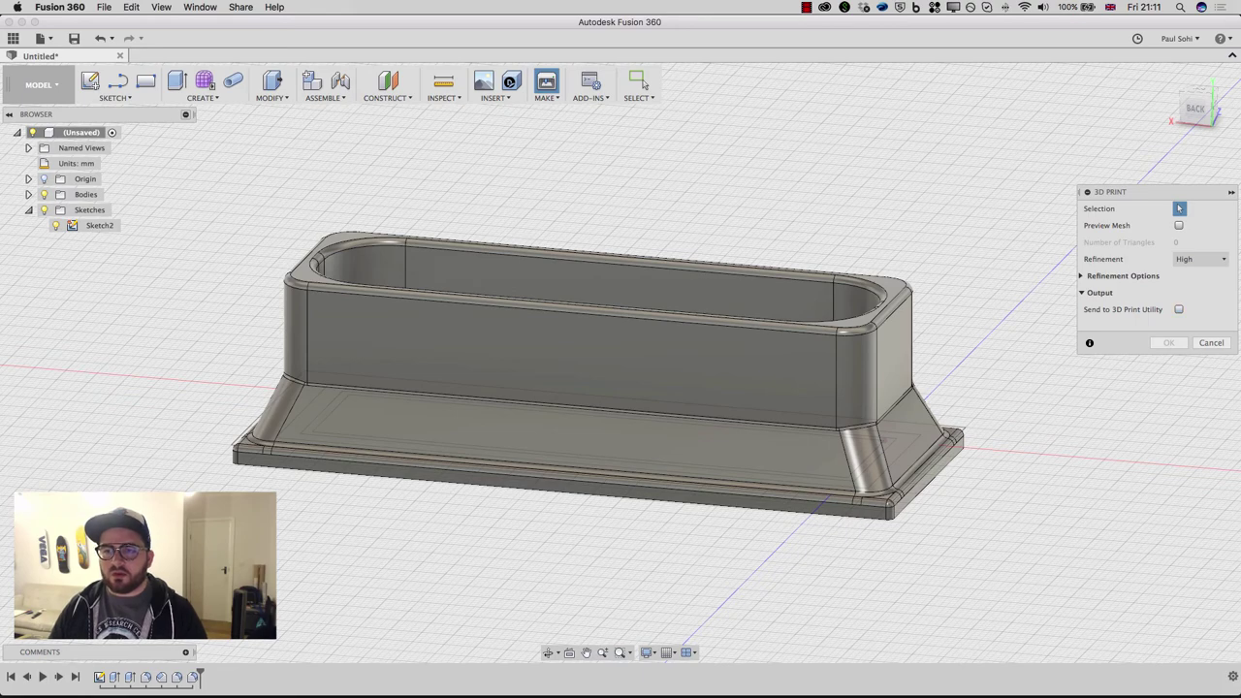
click(582, 368)
click(1169, 342)
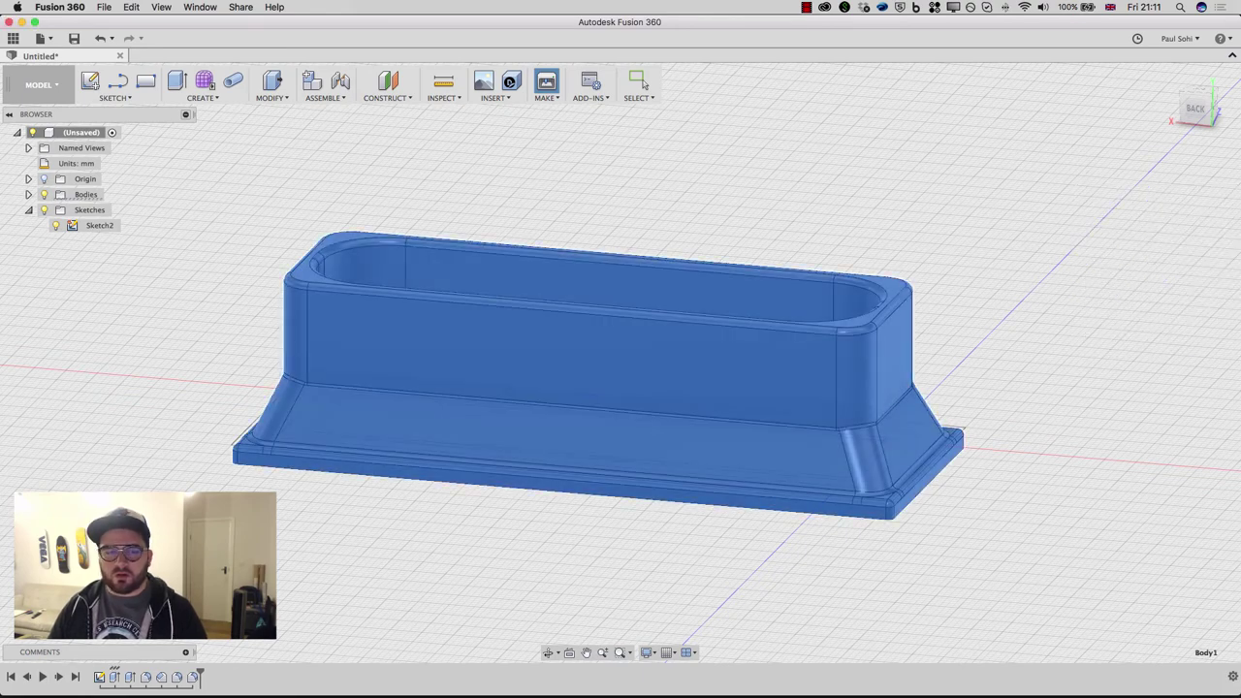
Save the STL to the Desktop as 'hard drive dock'
click(434, 368)
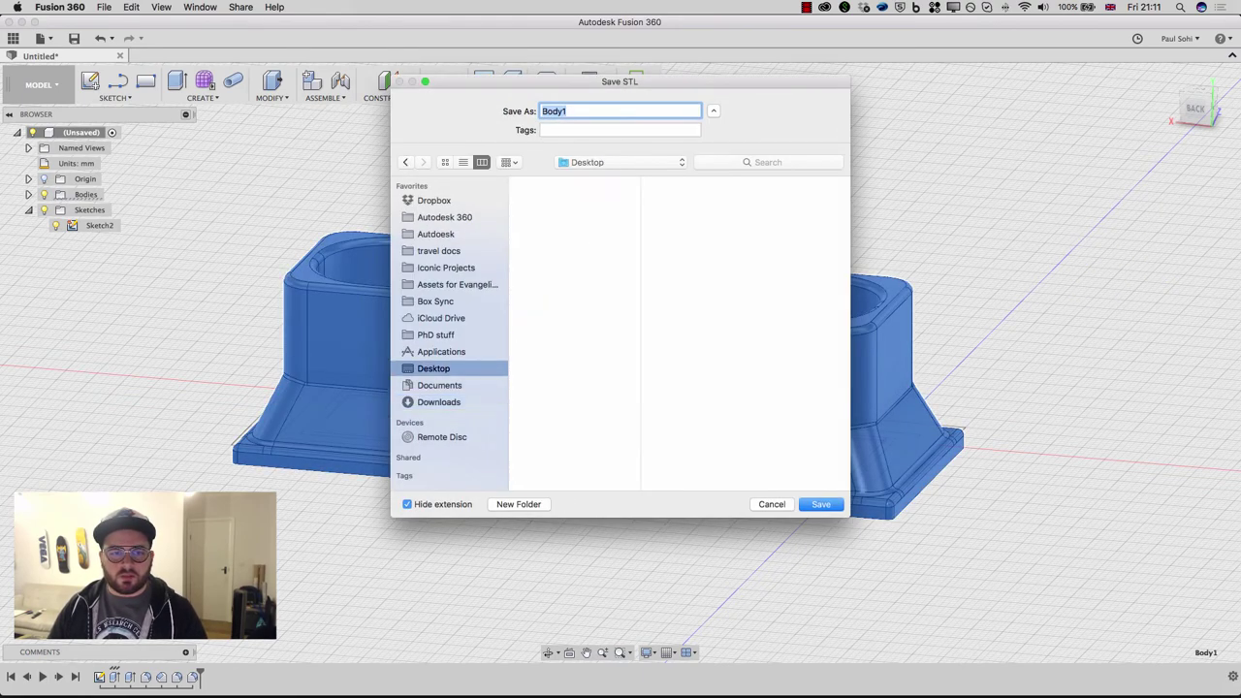
scroll(576, 335, down, 15)
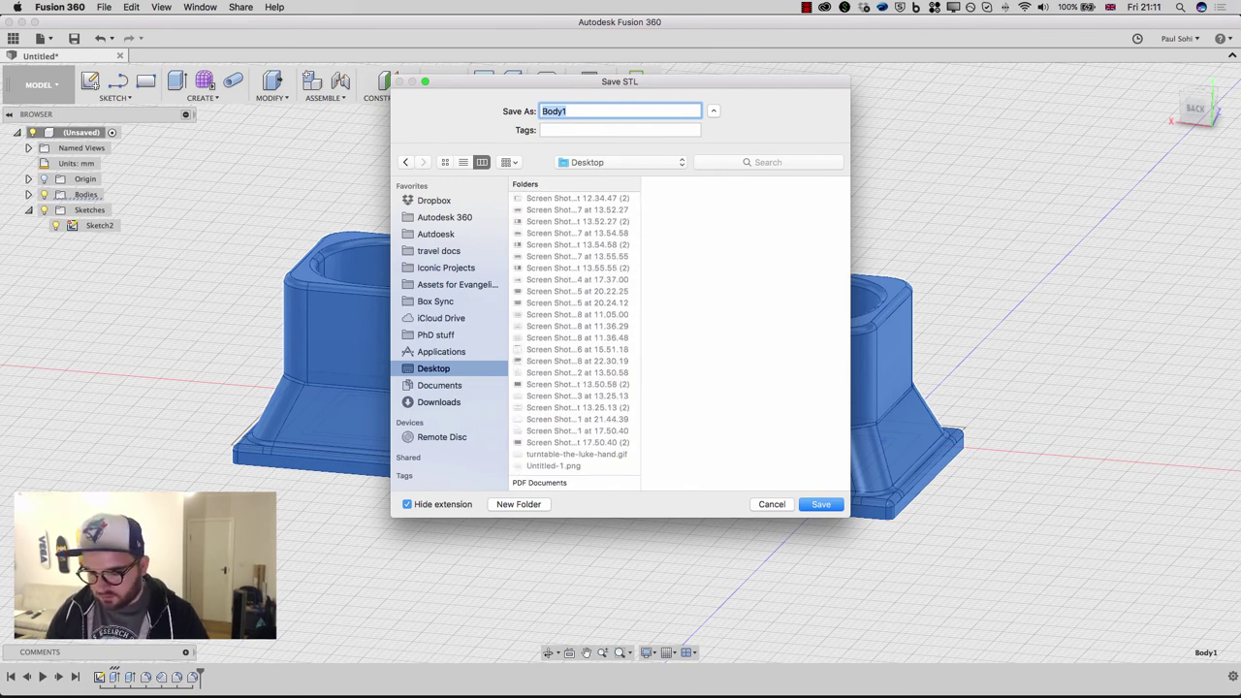
text(ha)
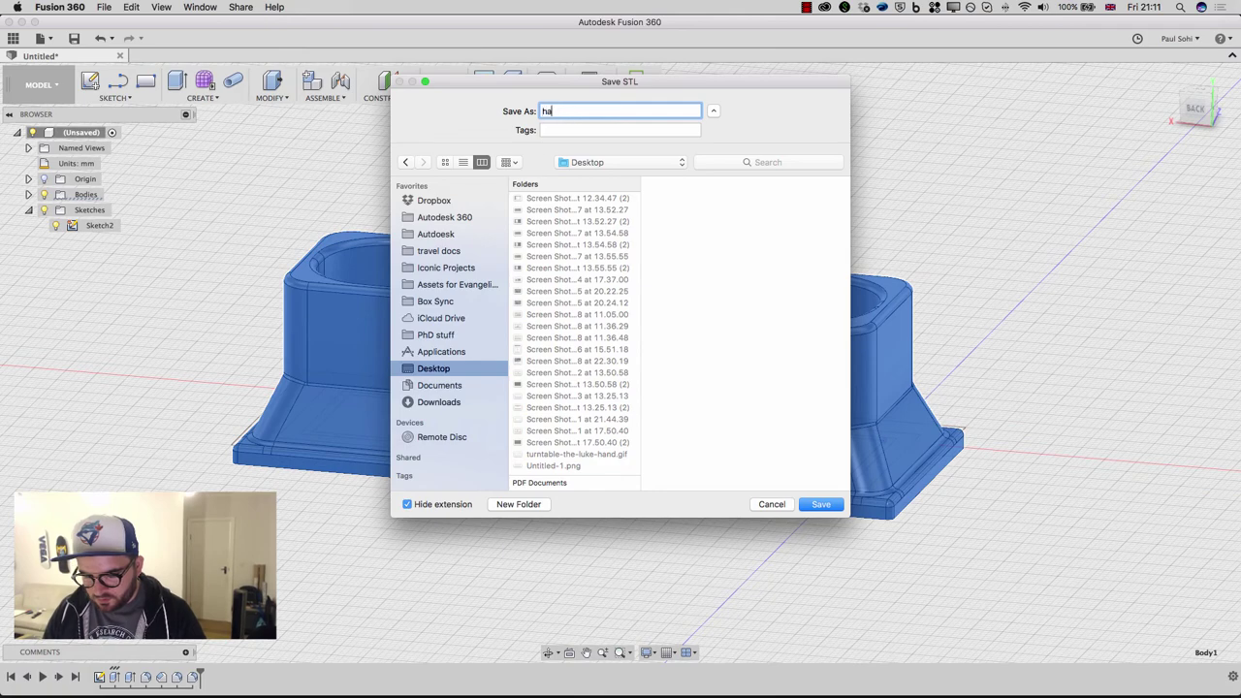
text(rd drive dock)
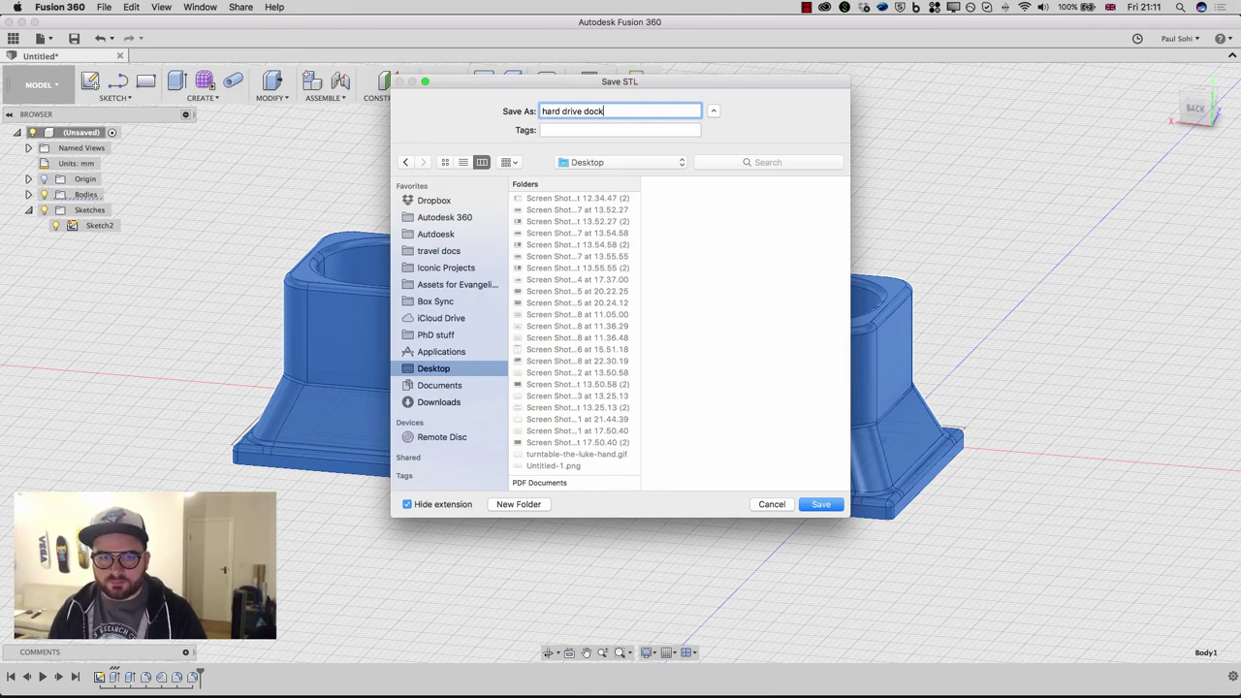
key(Return)
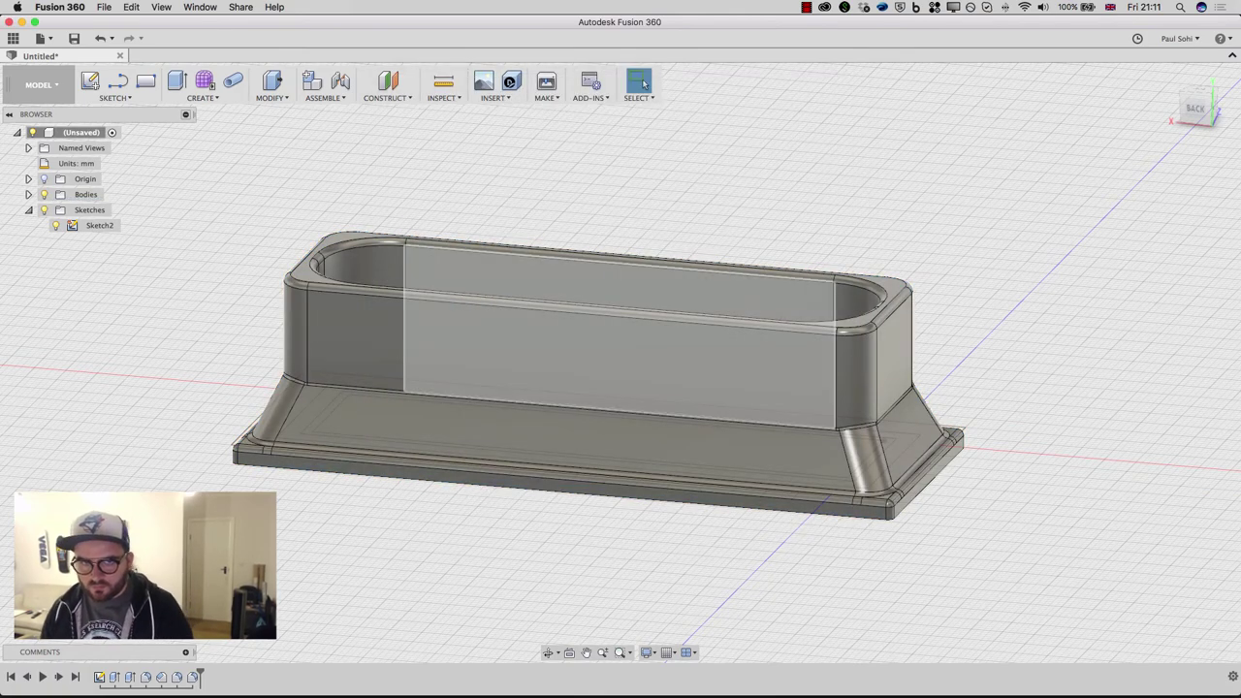